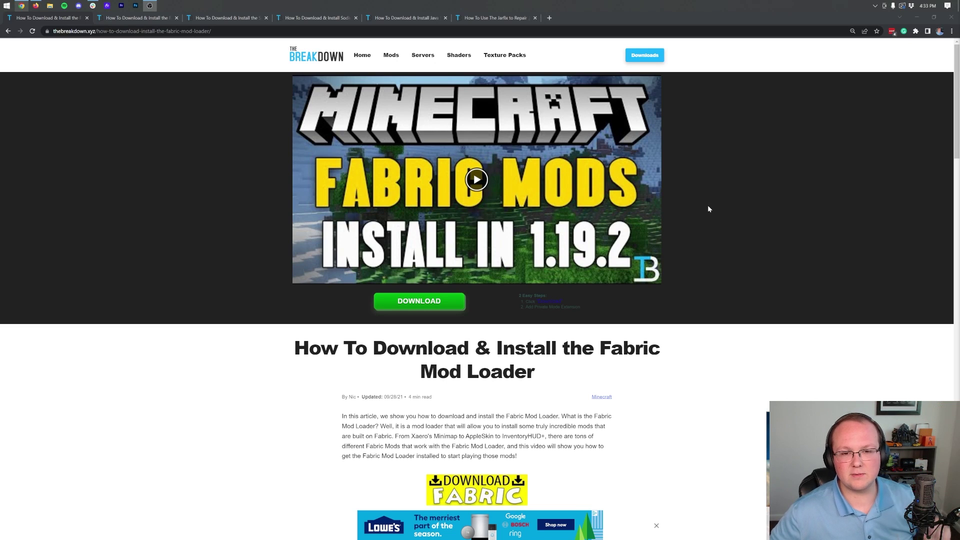
- Download the universal fabric-installer-0.11.1.jar from fabricmc.net's official installer page
{"action": "scroll", "coordinate": [708, 209], "scroll_direction": "down", "scroll_amount": 5}
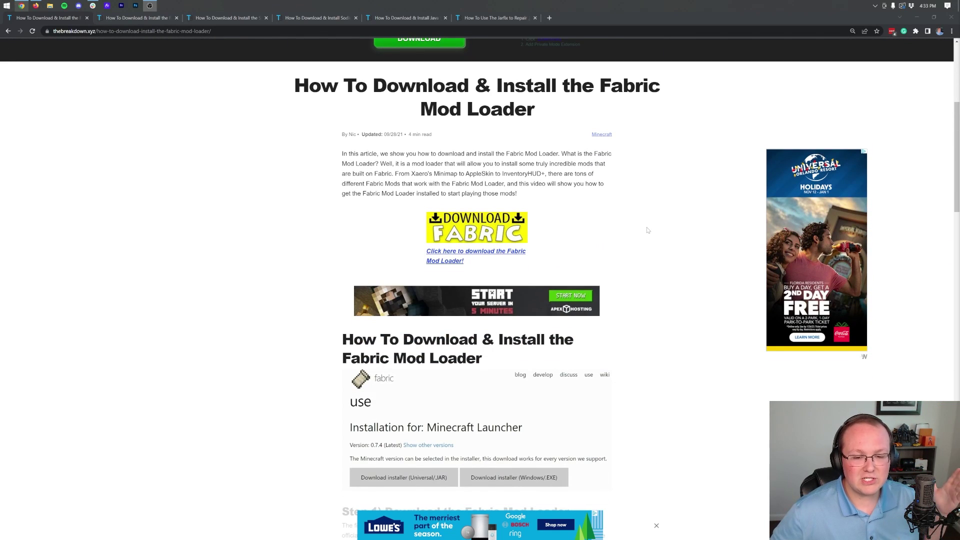
{"action": "scroll", "coordinate": [647, 230], "scroll_direction": "down", "scroll_amount": 8}
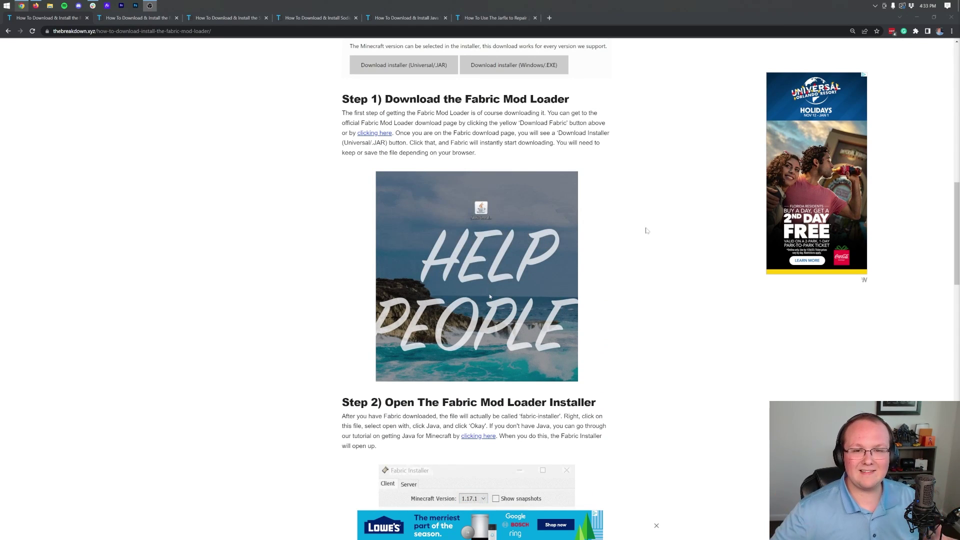
{"action": "scroll", "coordinate": [646, 230], "scroll_direction": "down", "scroll_amount": 11}
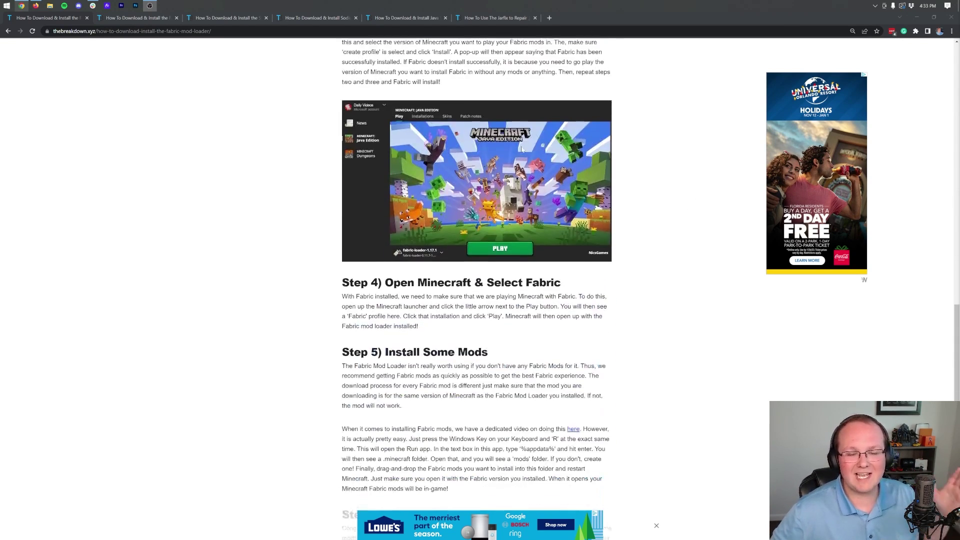
{"action": "scroll", "coordinate": [522, 148], "scroll_direction": "down", "scroll_amount": 4}
{"action": "scroll", "coordinate": [520, 148], "scroll_direction": "up", "scroll_amount": 9}
{"action": "scroll", "coordinate": [513, 146], "scroll_direction": "down", "scroll_amount": 1}
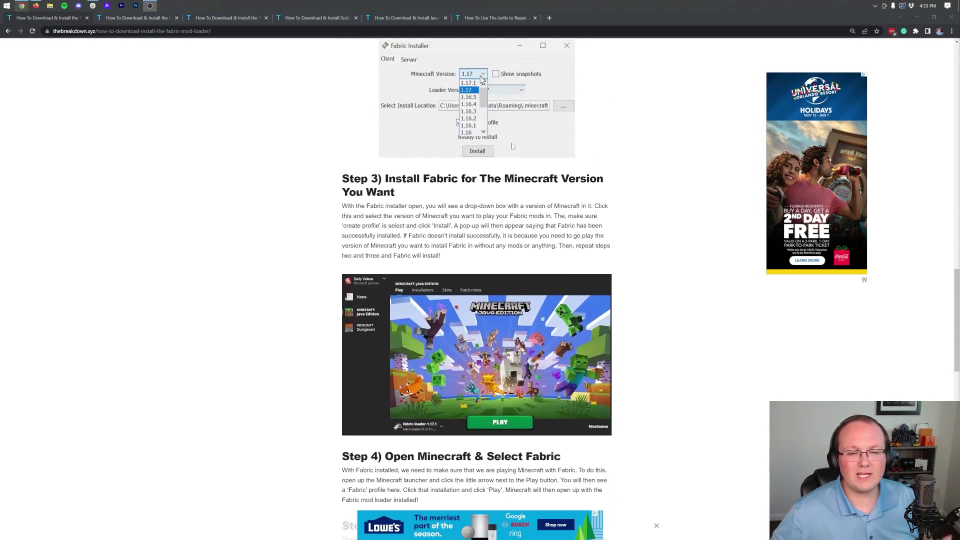
{"action": "scroll", "coordinate": [512, 146], "scroll_direction": "up", "scroll_amount": 15}
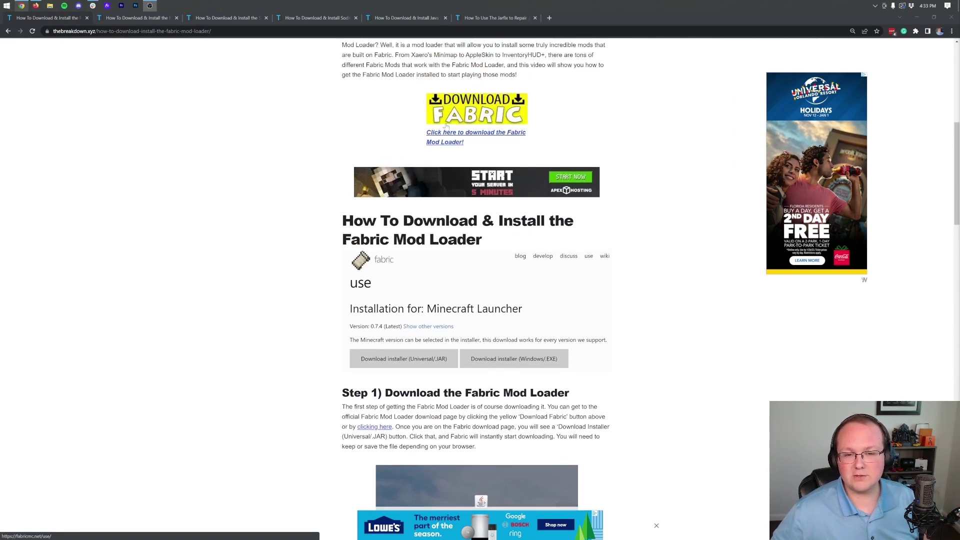
{"action": "scroll", "coordinate": [447, 125], "scroll_direction": "up", "scroll_amount": 4}
{"action": "scroll", "coordinate": [455, 179], "scroll_direction": "down", "scroll_amount": 2}
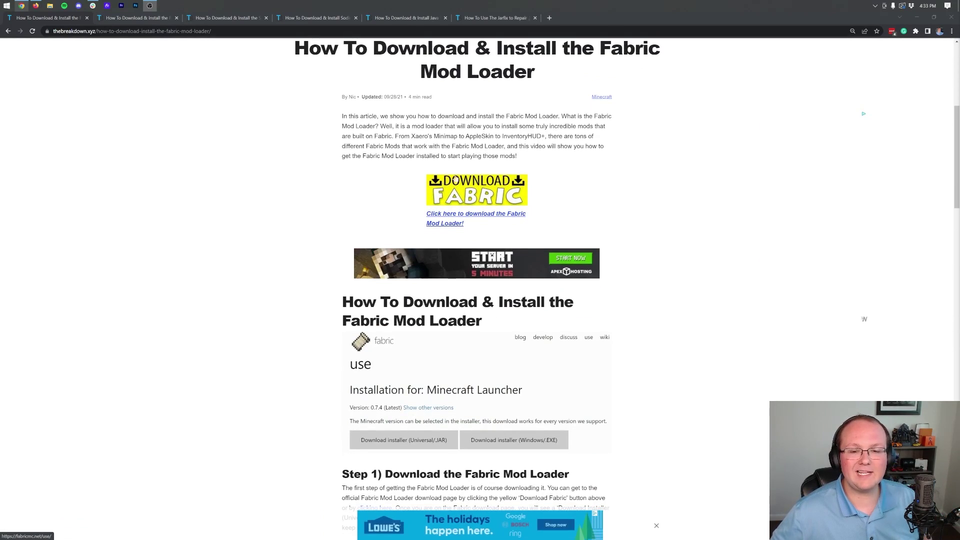
{"action": "left_click", "coordinate": [455, 178]}
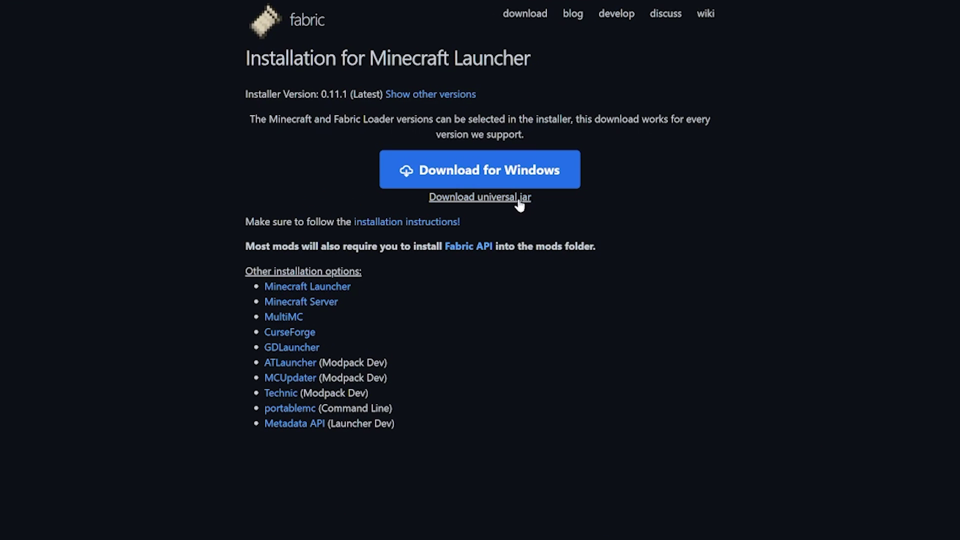
{"action": "left_click", "coordinate": [466, 200]}
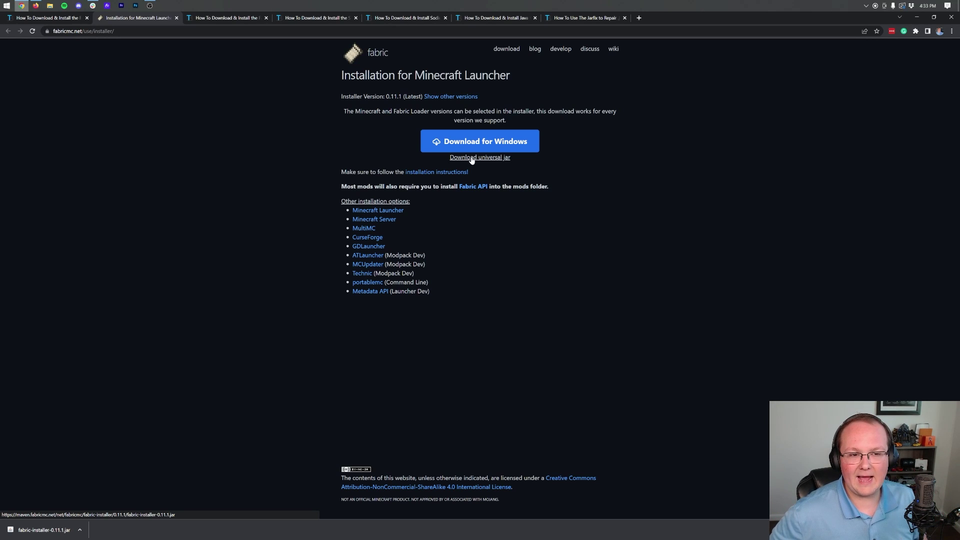
- Bring up The Breakdown's FabricAPI install article, down to its Download FabricAPI link
{"action": "left_click", "coordinate": [218, 22]}
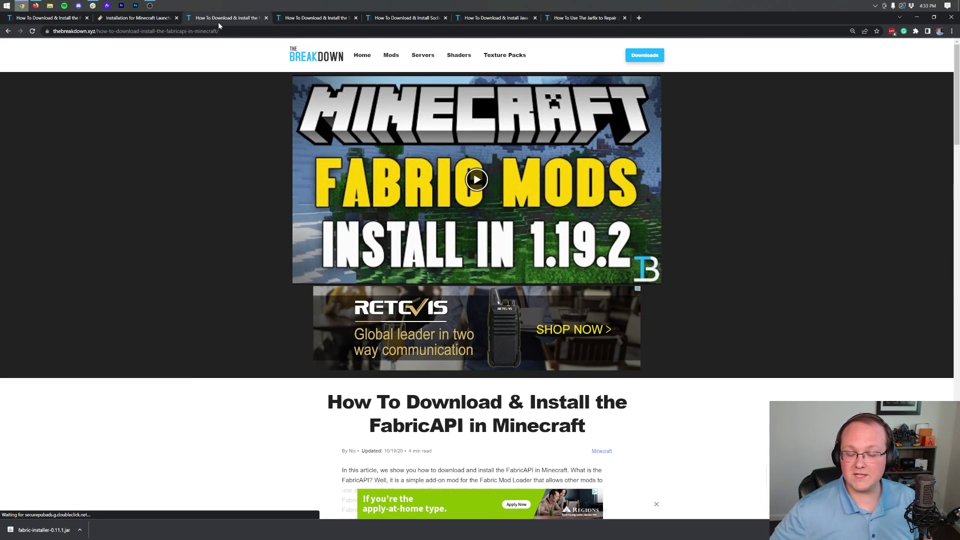
{"action": "scroll", "coordinate": [213, 160], "scroll_direction": "down", "scroll_amount": 6}
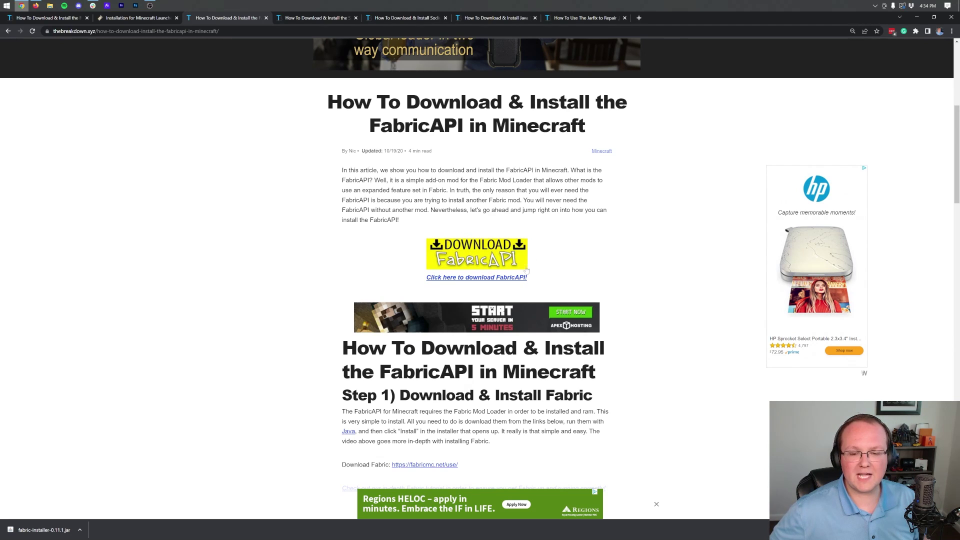
- Download the newest Fabric API 1.19.3 file from CurseForge's Recent Files list
{"action": "left_click", "coordinate": [476, 259]}
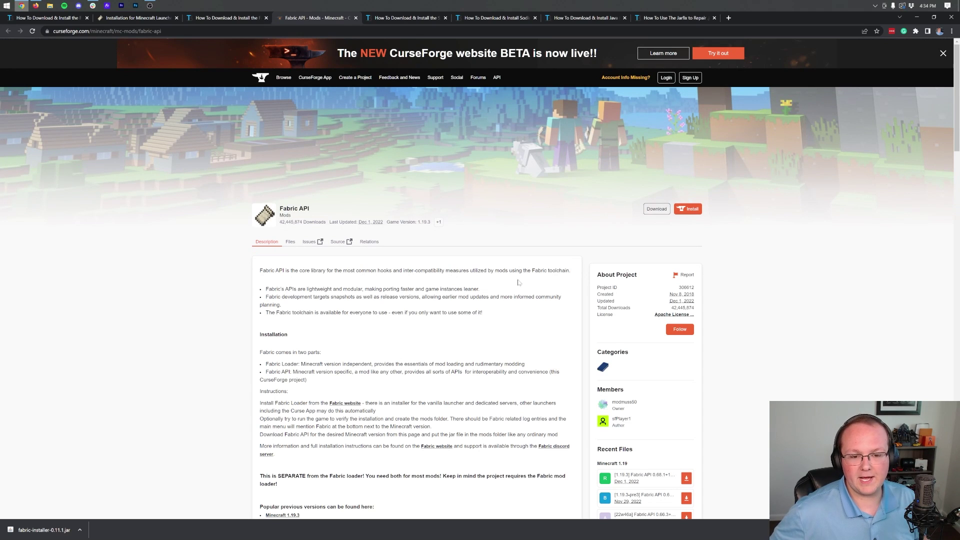
{"action": "scroll", "coordinate": [614, 193], "scroll_direction": "down", "scroll_amount": 2}
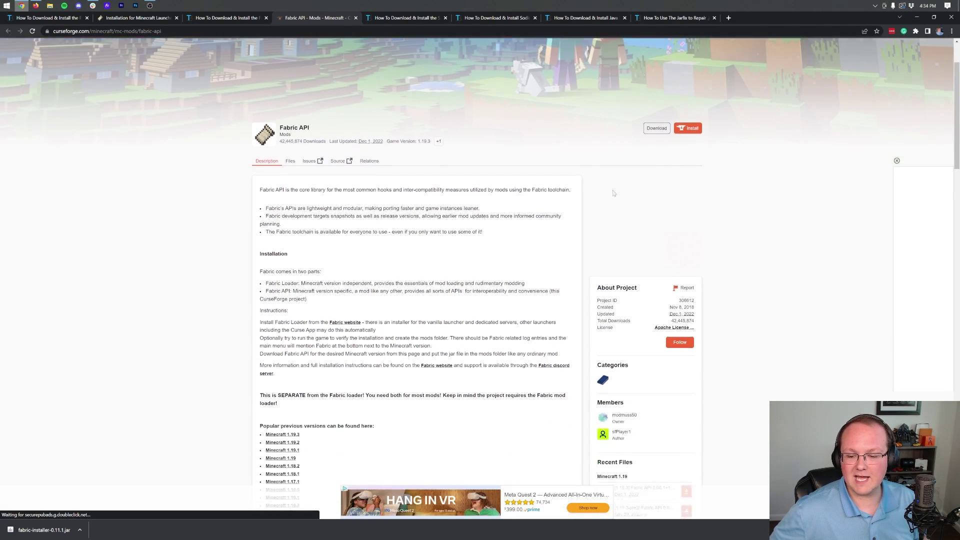
{"action": "scroll", "coordinate": [614, 193], "scroll_direction": "down", "scroll_amount": 5}
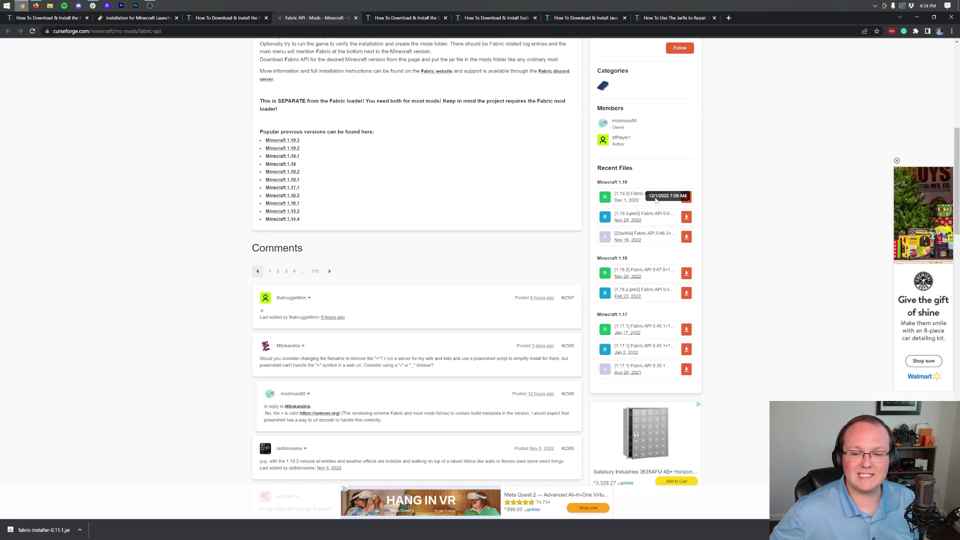
{"action": "left_click", "coordinate": [687, 217]}
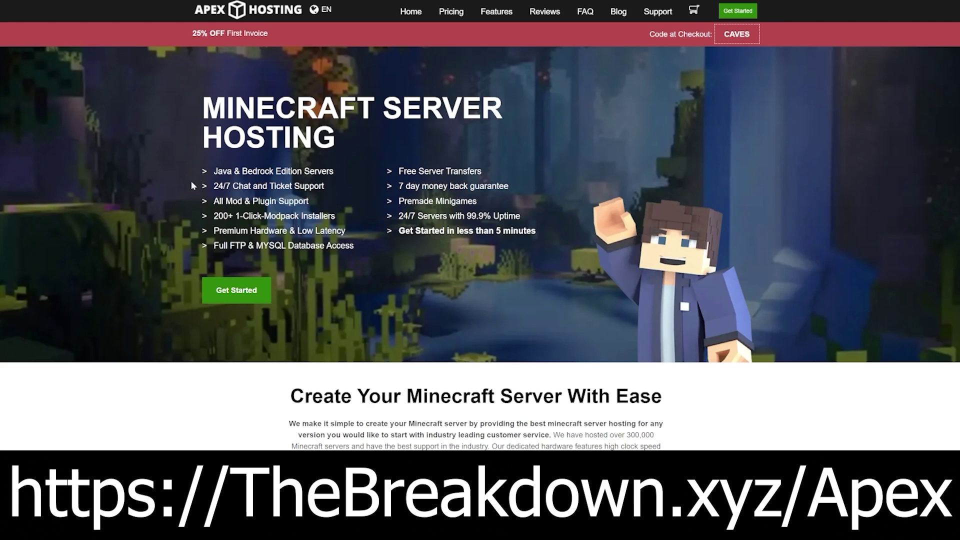
{"action": "left_click_drag", "start_coordinate": [213, 191], "coordinate": [327, 231]}
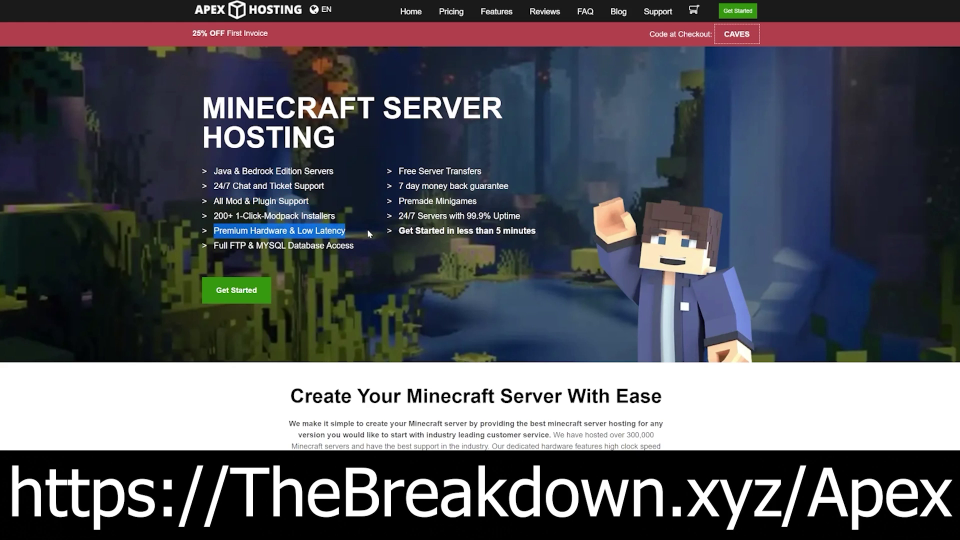
{"action": "left_click_drag", "start_coordinate": [399, 231], "coordinate": [489, 231]}
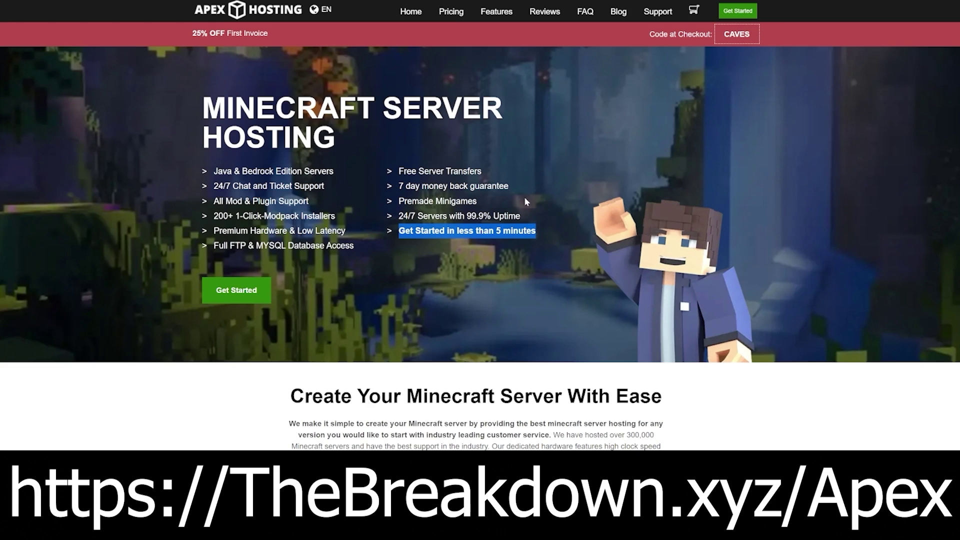
{"action": "scroll", "coordinate": [422, 271], "scroll_direction": "down", "scroll_amount": 5}
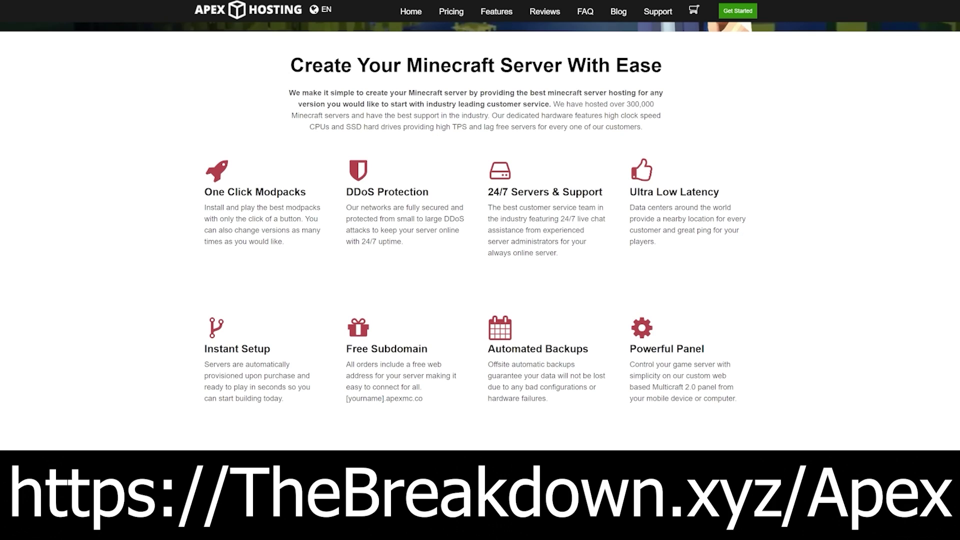
{"action": "left_click_drag", "start_coordinate": [346, 219], "coordinate": [368, 230]}
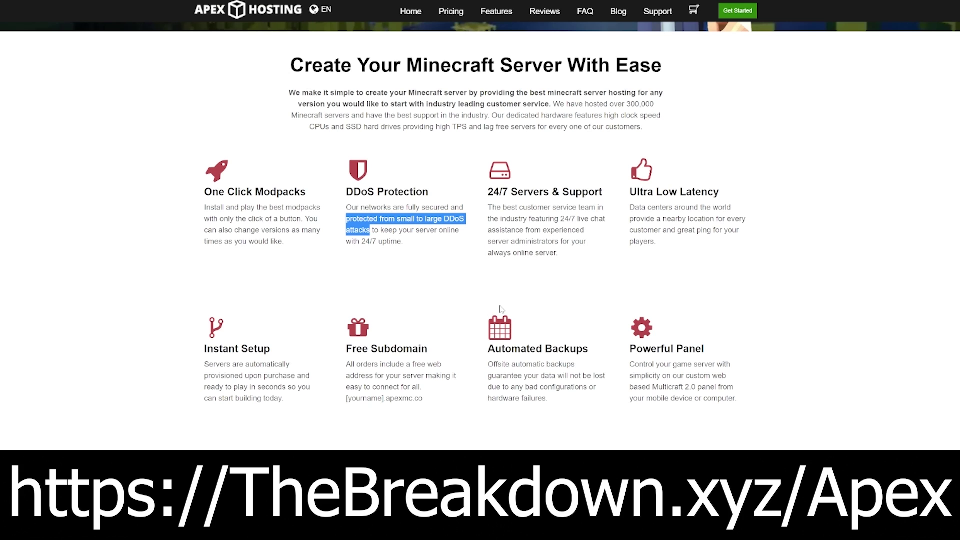
{"action": "left_click", "coordinate": [572, 285]}
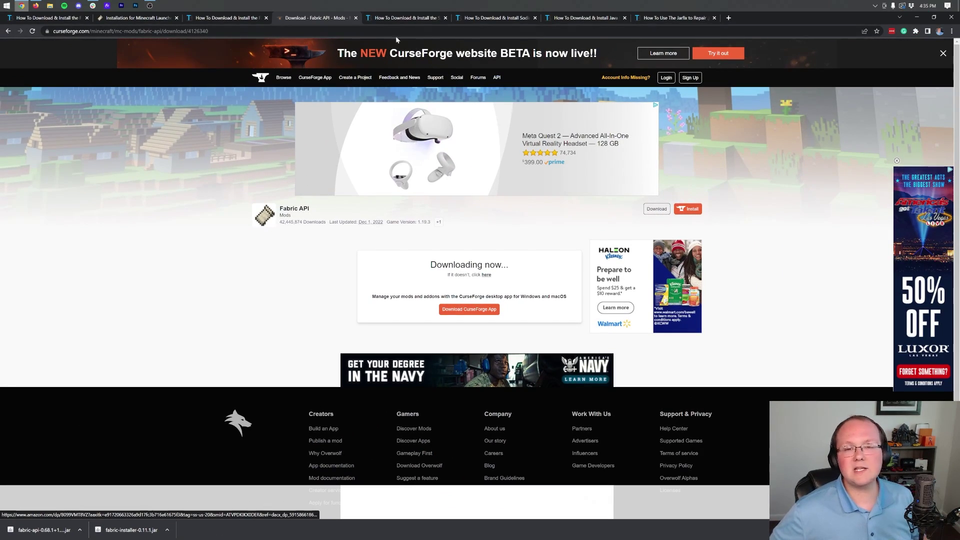
- Download spark-1.9.45-fabric.jar for Minecraft 1.19.2 from CurseForge, then bring up the Sodium guide
{"action": "left_click", "coordinate": [400, 18]}
{"action": "scroll", "coordinate": [464, 241], "scroll_direction": "down", "scroll_amount": 5}
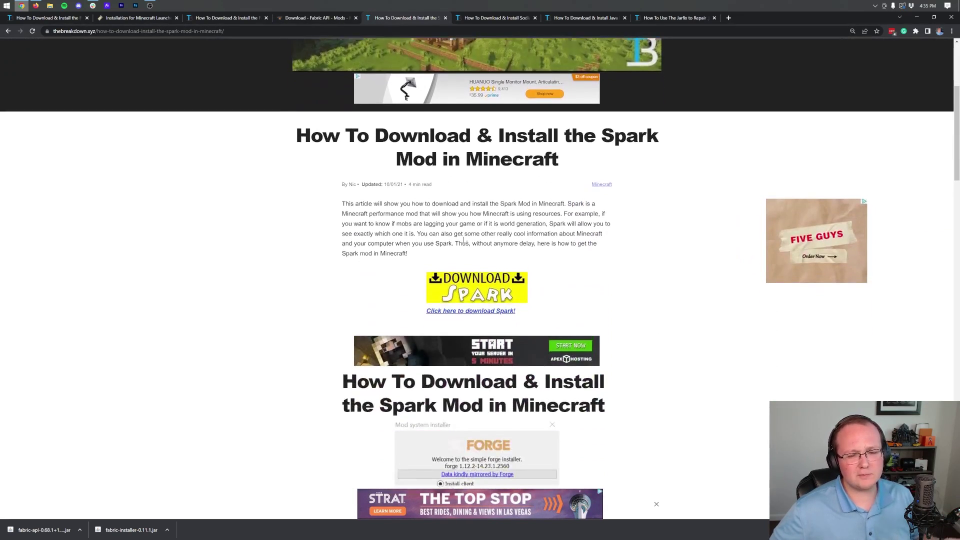
{"action": "scroll", "coordinate": [464, 241], "scroll_direction": "down", "scroll_amount": 2}
{"action": "left_click", "coordinate": [465, 205]}
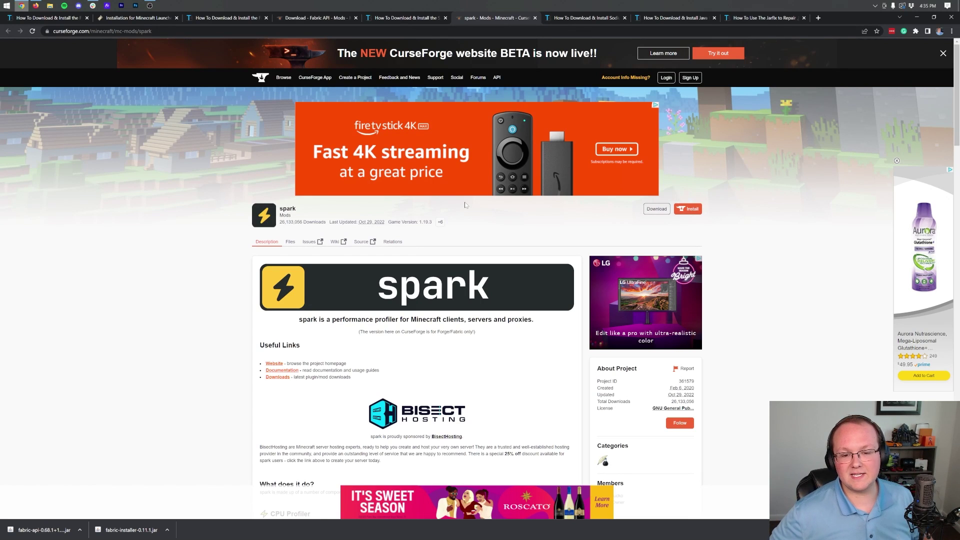
{"action": "scroll", "coordinate": [465, 205], "scroll_direction": "down", "scroll_amount": 2}
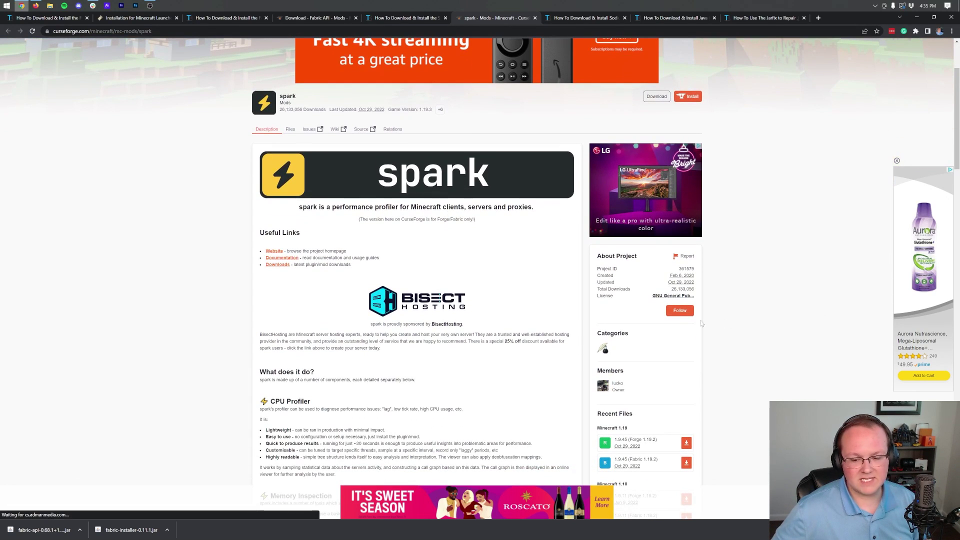
{"action": "scroll", "coordinate": [636, 241], "scroll_direction": "down", "scroll_amount": 2}
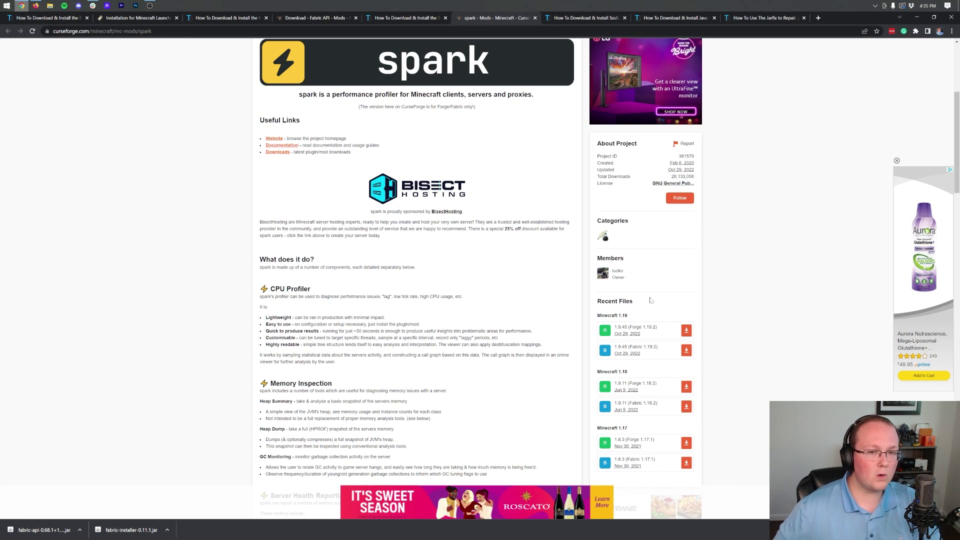
{"action": "left_click", "coordinate": [686, 350]}
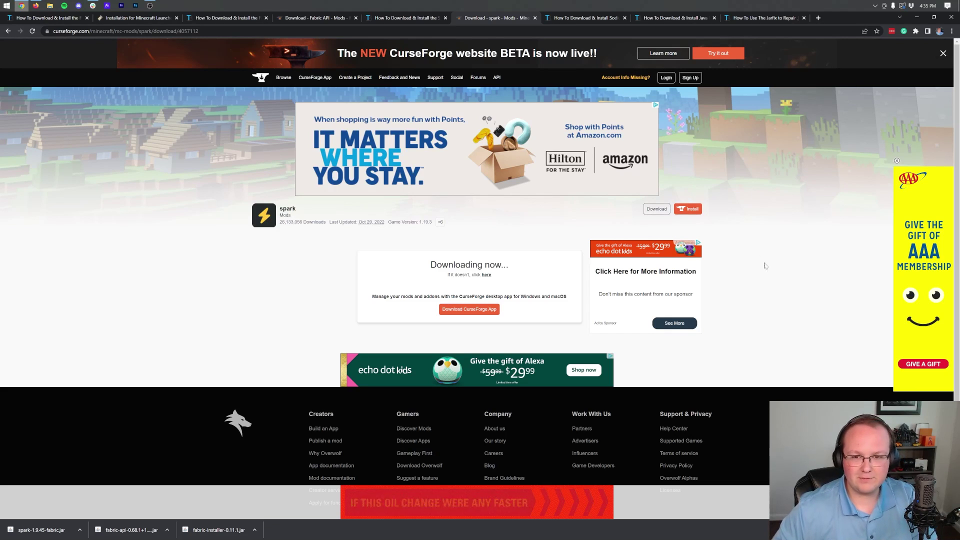
{"action": "left_click", "coordinate": [575, 19]}
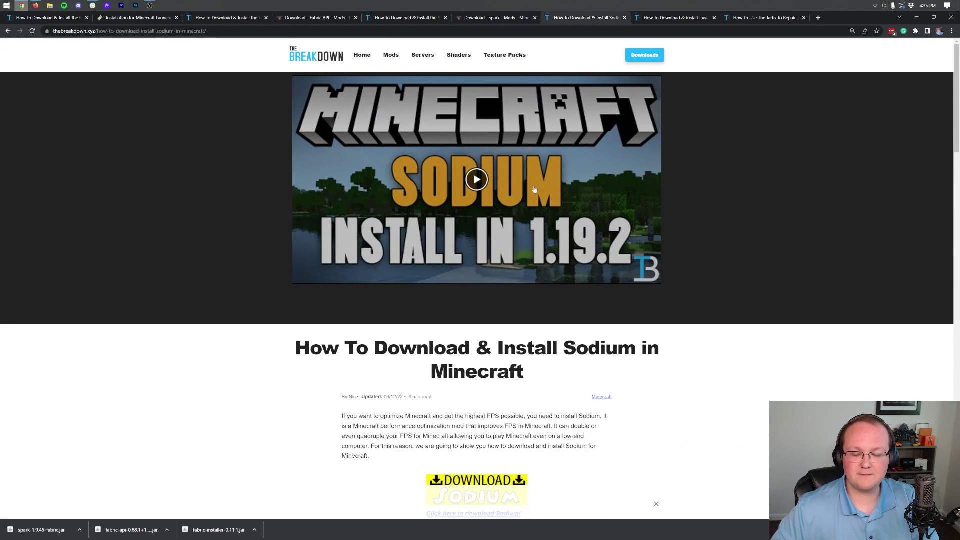
- Download the newest Sodium 0.4.5 file from CurseForge, then return to the Java install guide
{"action": "scroll", "coordinate": [567, 185], "scroll_direction": "down", "scroll_amount": 3}
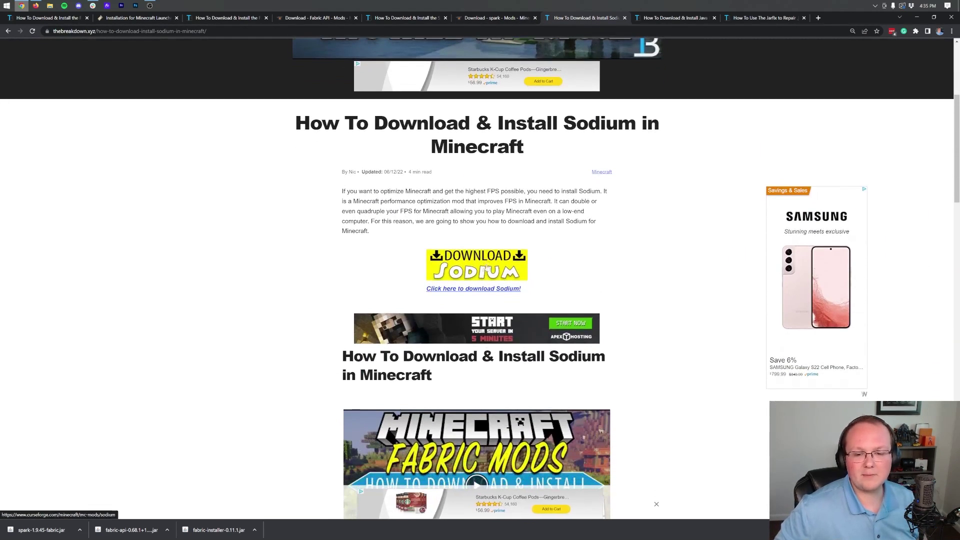
{"action": "left_click", "coordinate": [482, 273]}
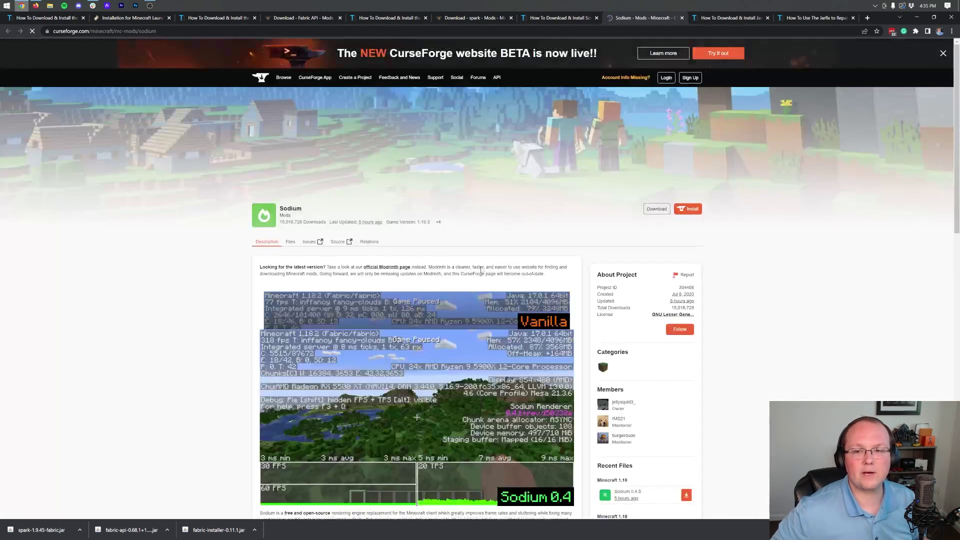
{"action": "scroll", "coordinate": [491, 246], "scroll_direction": "down", "scroll_amount": 2}
{"action": "scroll", "coordinate": [491, 246], "scroll_direction": "down", "scroll_amount": 3}
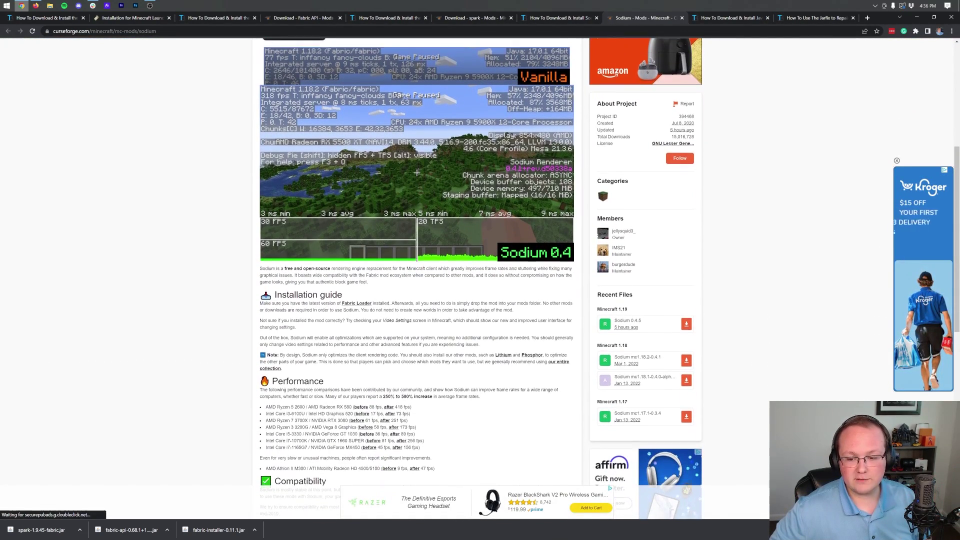
{"action": "scroll", "coordinate": [625, 265], "scroll_direction": "down", "scroll_amount": 2}
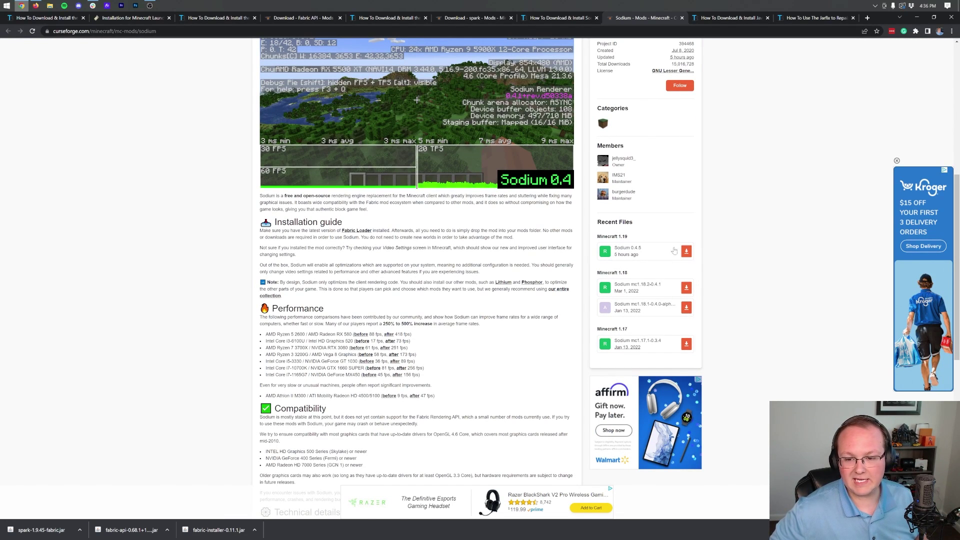
{"action": "left_click", "coordinate": [687, 253]}
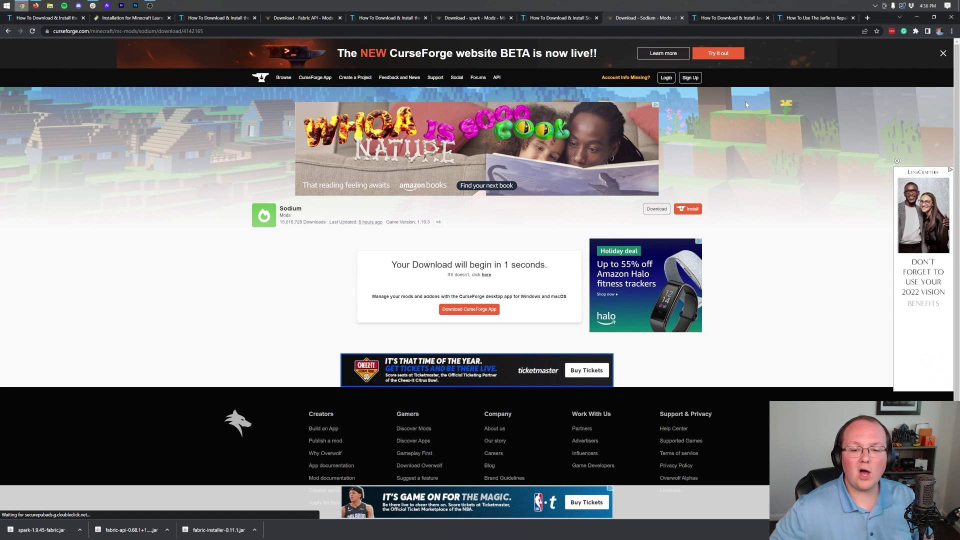
{"action": "left_click", "coordinate": [742, 20]}
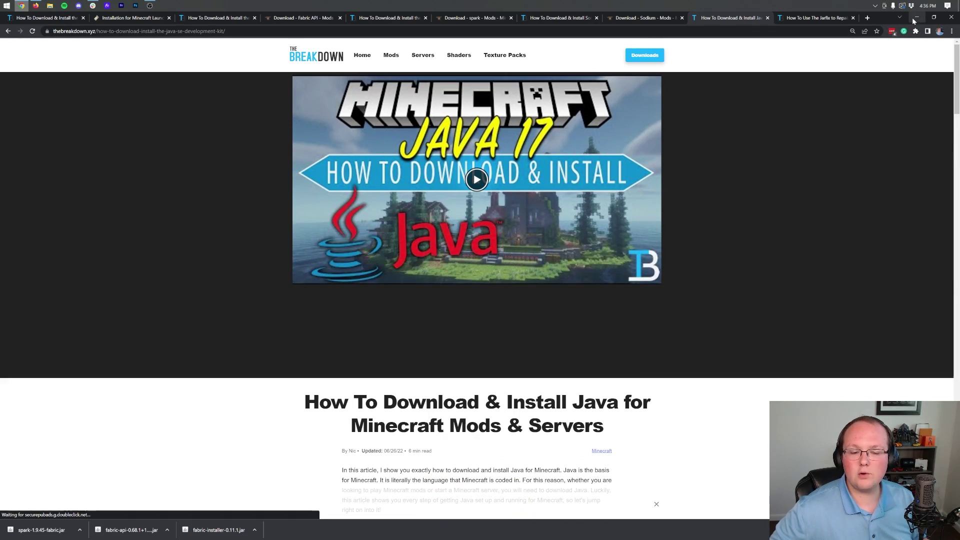
- Minimize Chrome and open the Downloads folder in File Explorer
{"action": "left_click", "coordinate": [912, 19]}
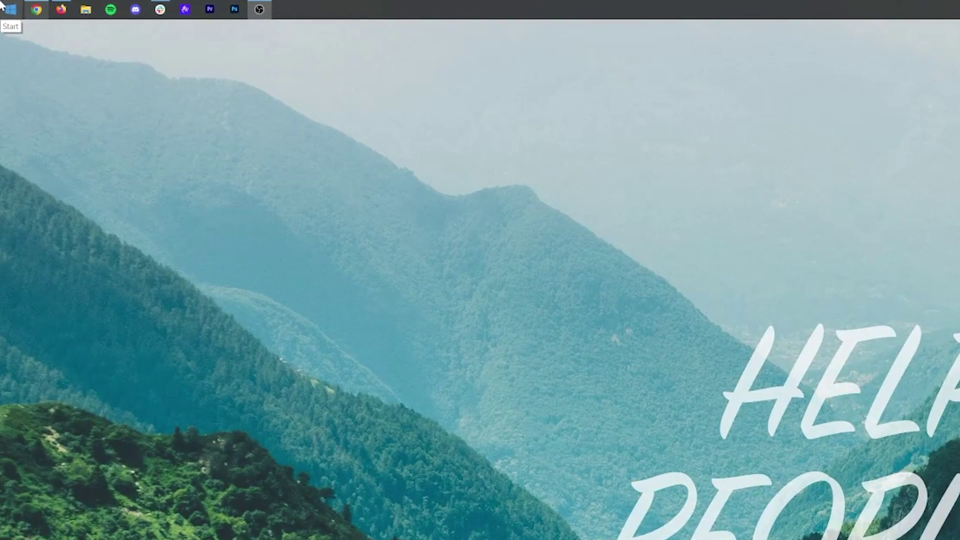
{"action": "left_click", "coordinate": [3, 5]}
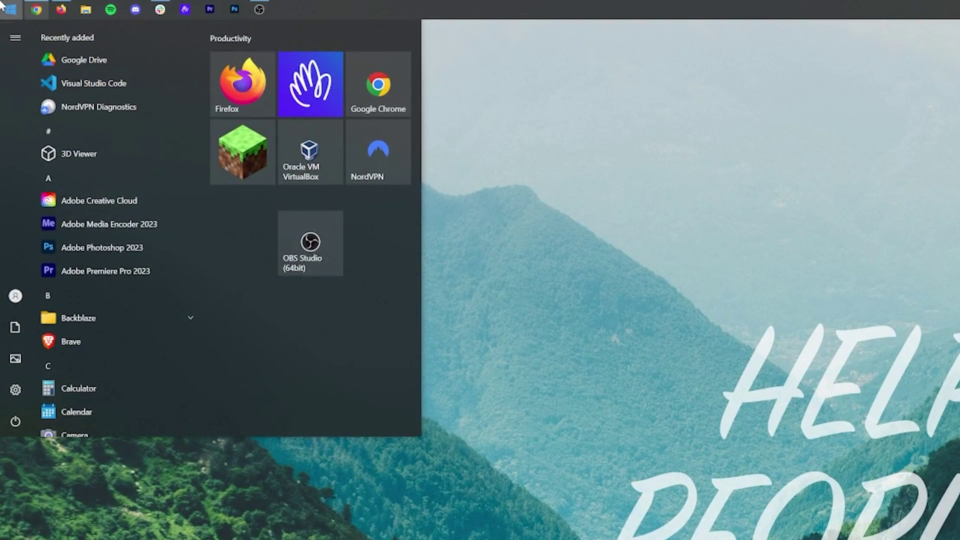
{"action": "type", "text": "down"}
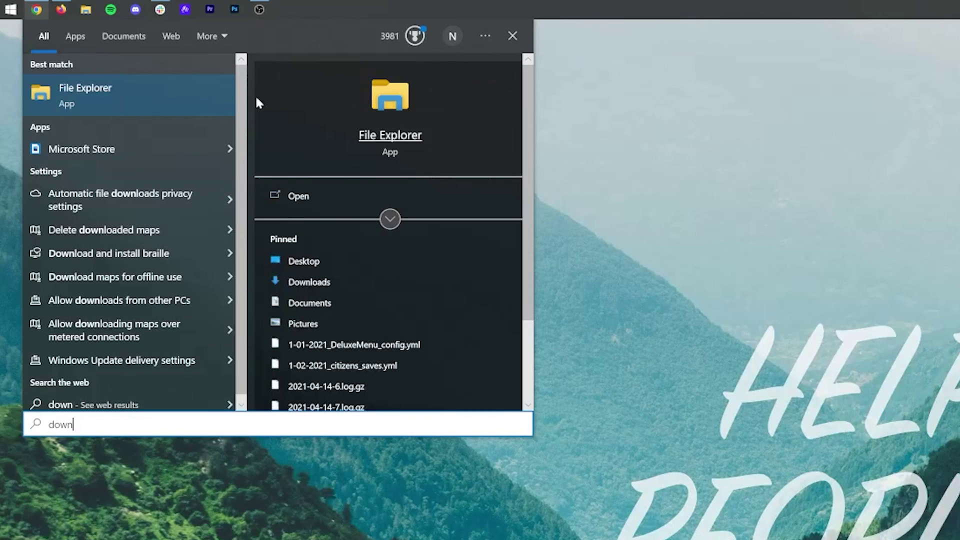
{"action": "left_click", "coordinate": [125, 85]}
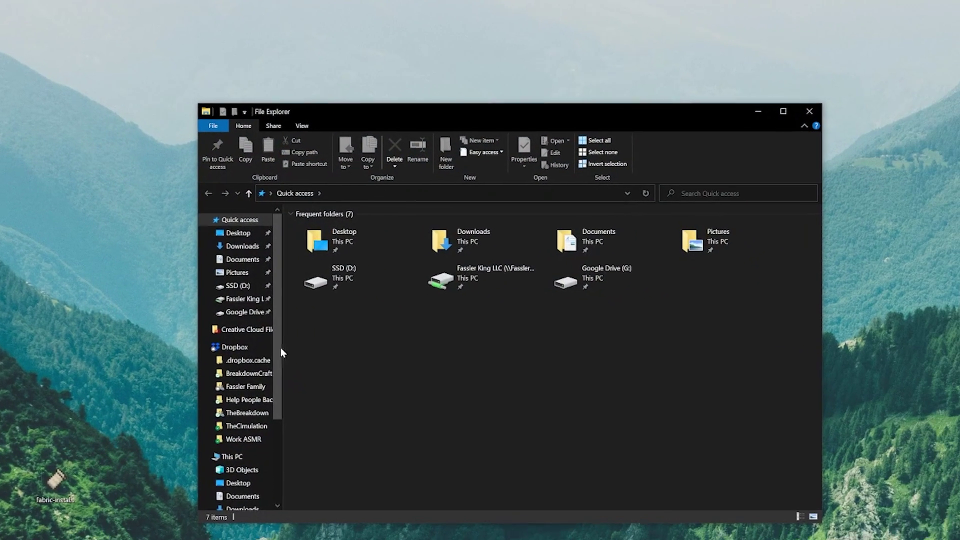
{"action": "scroll", "coordinate": [245, 372], "scroll_direction": "down", "scroll_amount": 1}
{"action": "left_click", "coordinate": [205, 410]}
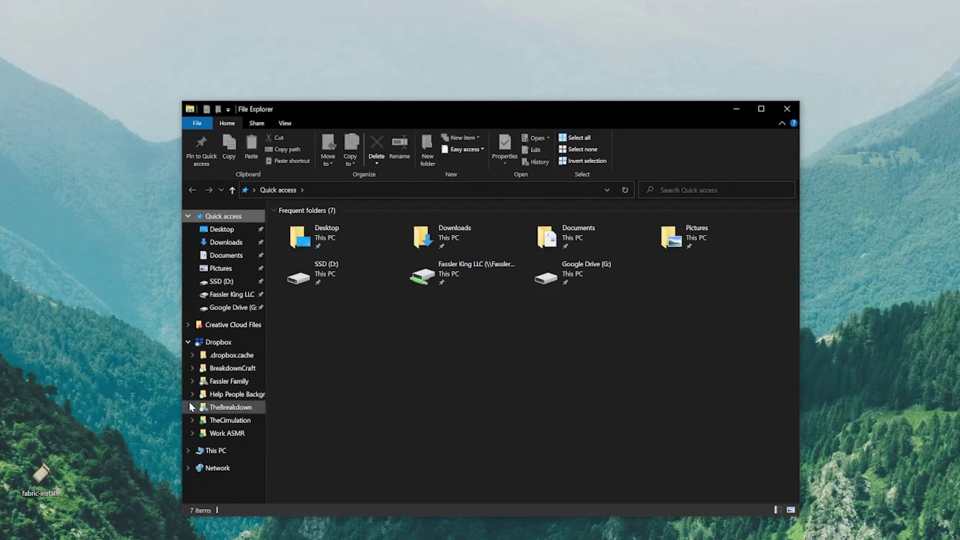
{"action": "left_click", "coordinate": [188, 451]}
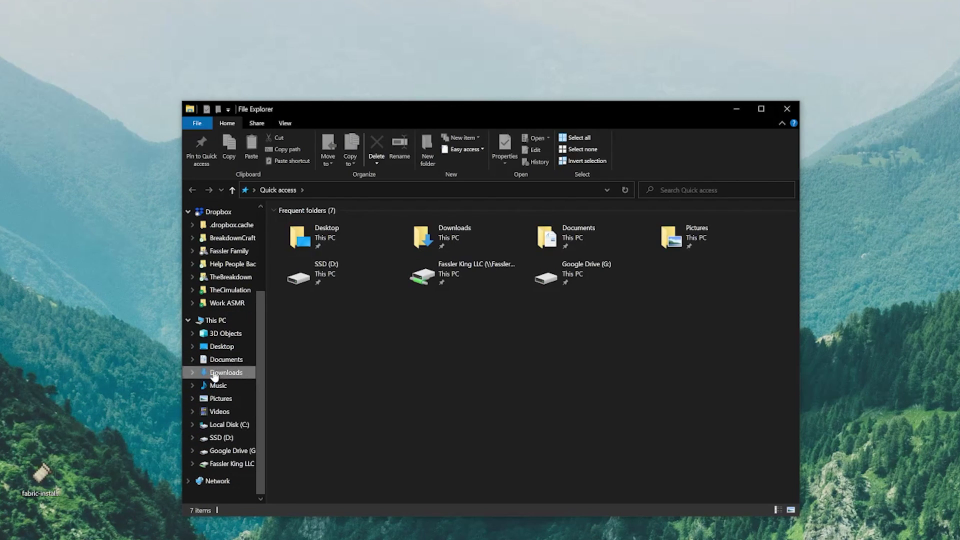
{"action": "left_click", "coordinate": [205, 376]}
- Move the four downloaded jar files from Downloads onto the desktop
{"action": "left_click_drag", "start_coordinate": [380, 344], "coordinate": [325, 280]}
{"action": "left_click_drag", "start_coordinate": [349, 316], "coordinate": [335, 243]}
{"action": "left_click_drag", "start_coordinate": [335, 244], "coordinate": [165, 93]}
{"action": "left_click", "coordinate": [161, 250]}
- Arrange the sodium, spark, fabric-api and fabric-installer jars in a row along the desktop's top
{"action": "left_click", "coordinate": [787, 108]}
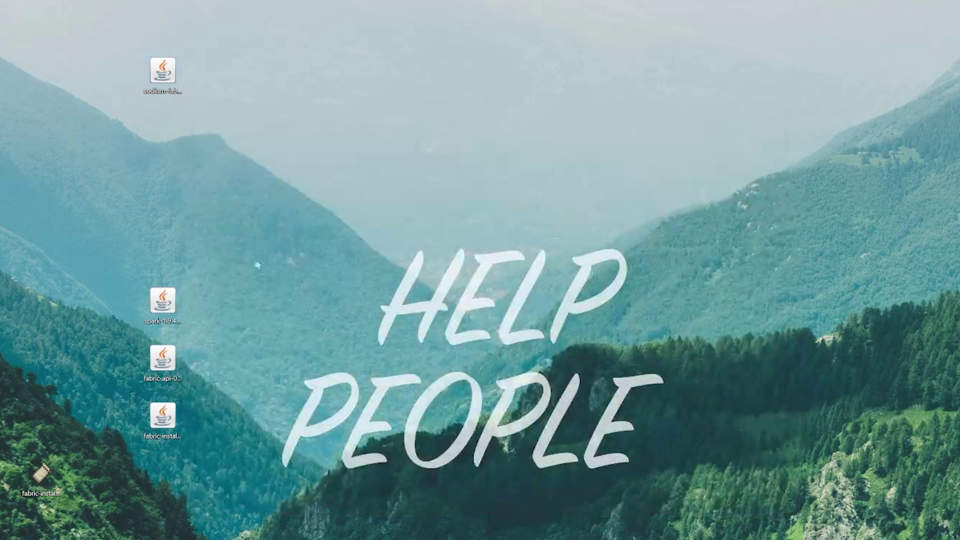
{"action": "left_click_drag", "start_coordinate": [203, 189], "coordinate": [210, 79]}
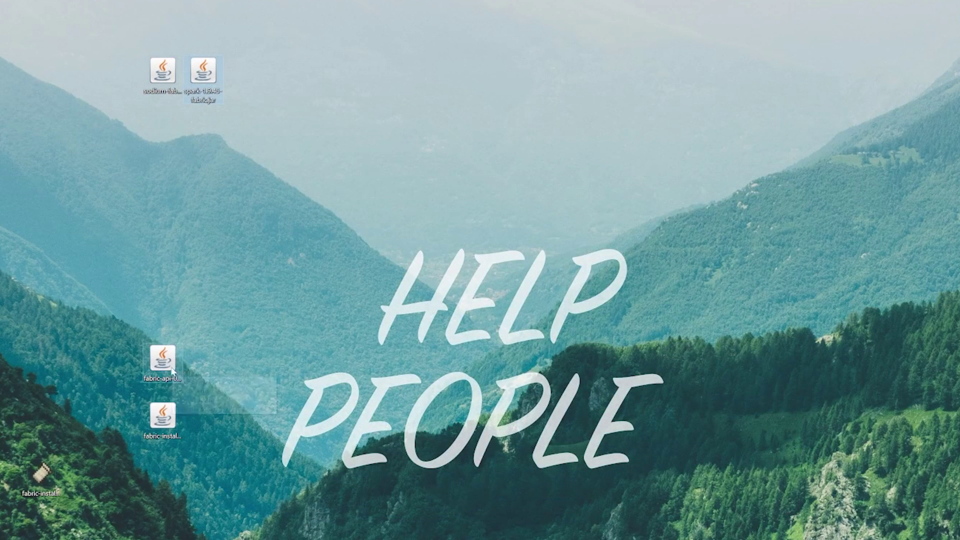
{"action": "left_click_drag", "start_coordinate": [163, 359], "coordinate": [244, 75]}
{"action": "left_click", "coordinate": [168, 430]}
{"action": "left_click_drag", "start_coordinate": [167, 430], "coordinate": [410, 84]}
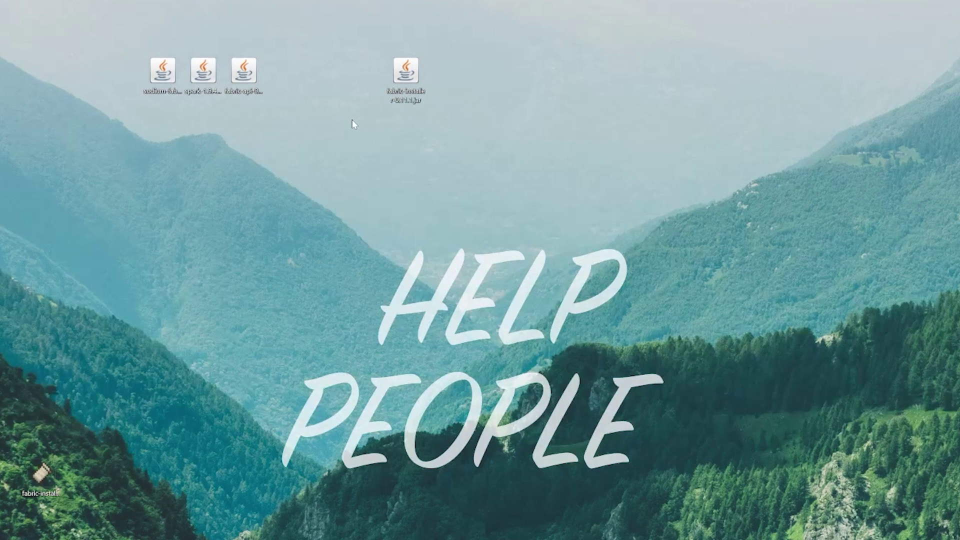
- Bring up the Open with choices for the fabric-installer jar, then dismiss them
{"action": "right_click", "coordinate": [403, 70]}
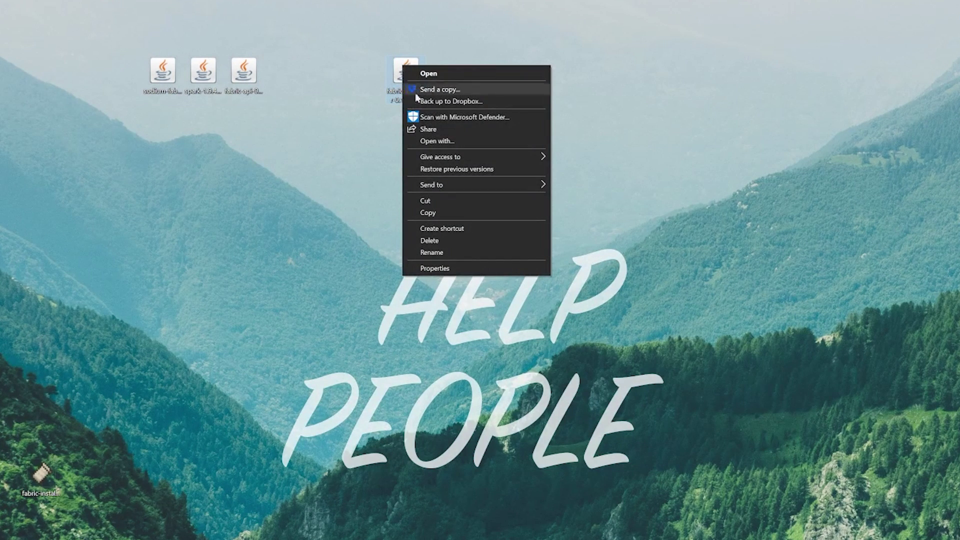
{"action": "left_click", "coordinate": [433, 139]}
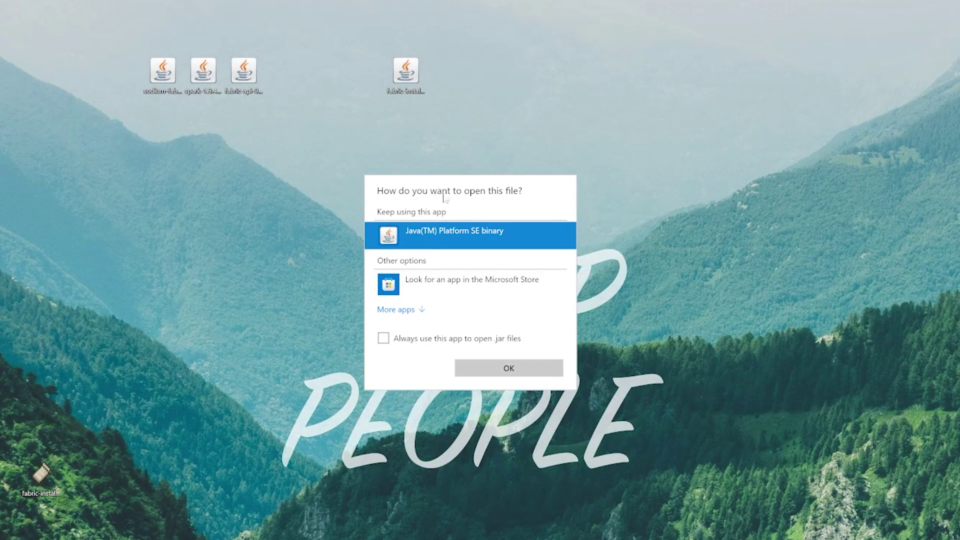
{"action": "left_click", "coordinate": [452, 105]}
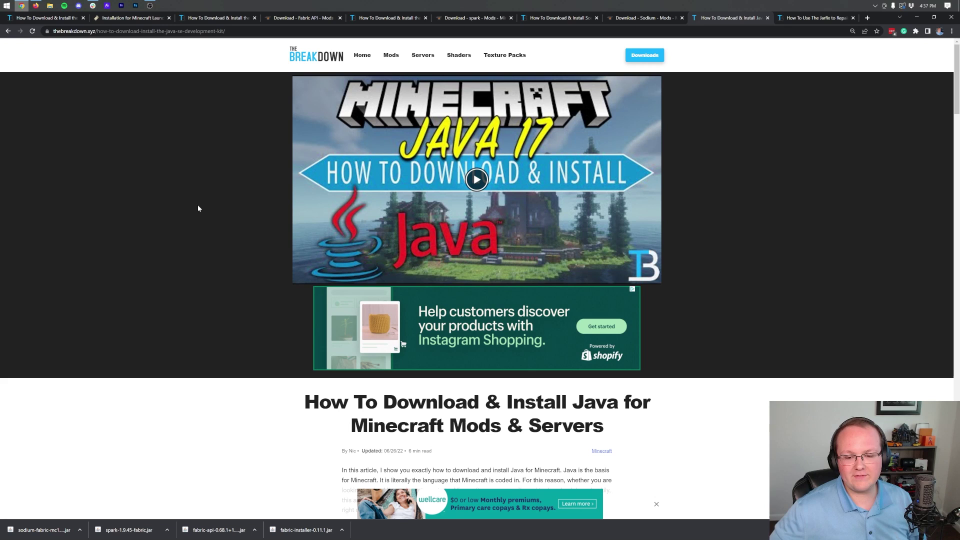
- Look through the Java guide and the Jarfix repair guide, then minimize Chrome
{"action": "scroll", "coordinate": [198, 208], "scroll_direction": "down", "scroll_amount": 6}
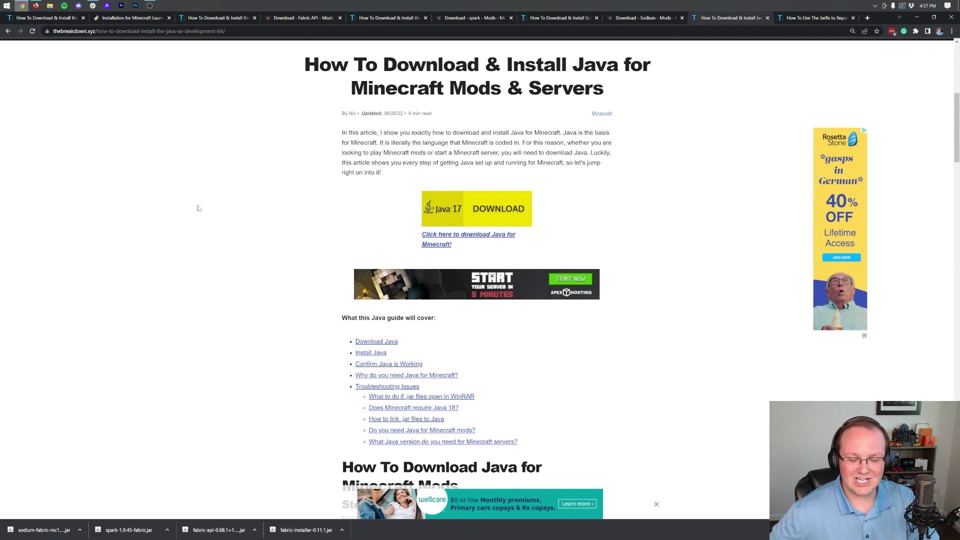
{"action": "scroll", "coordinate": [198, 208], "scroll_direction": "down", "scroll_amount": 6}
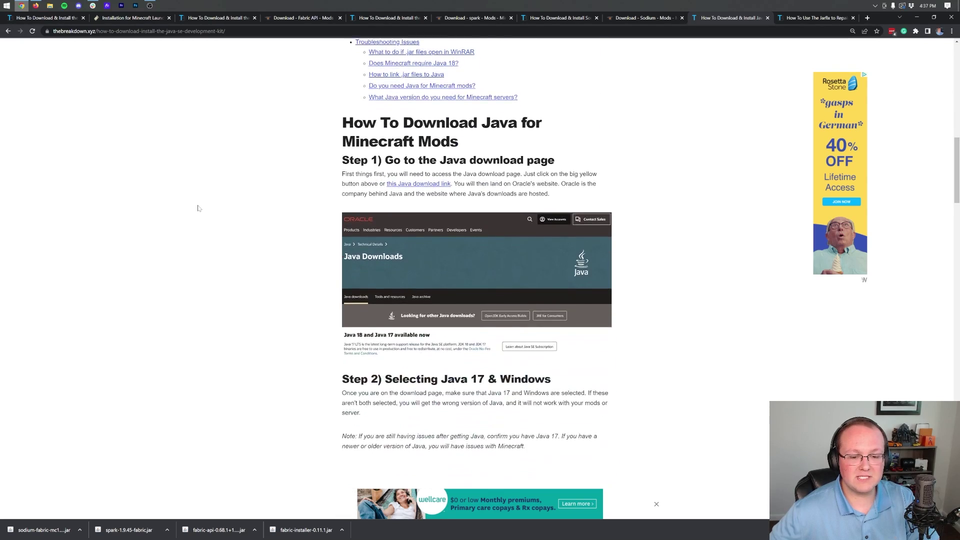
{"action": "scroll", "coordinate": [198, 208], "scroll_direction": "down", "scroll_amount": 15}
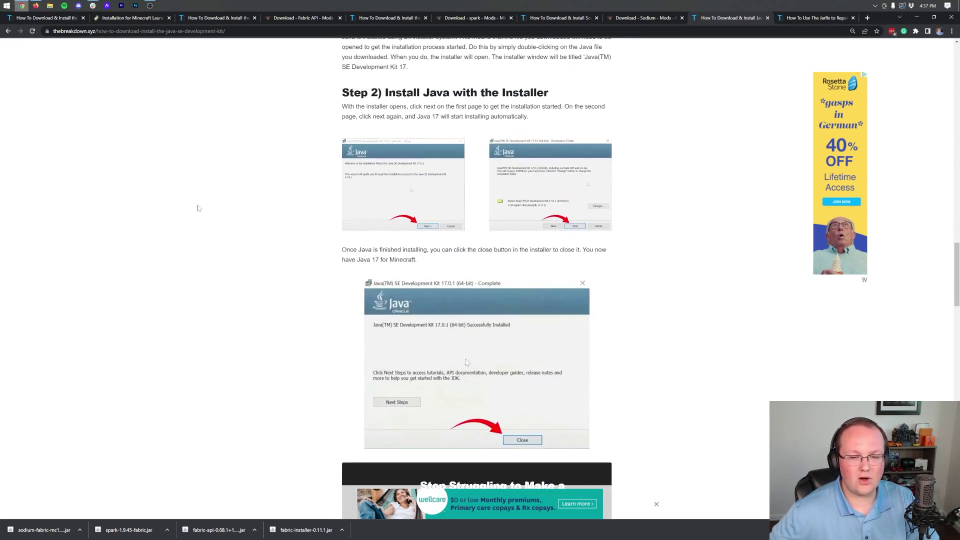
{"action": "scroll", "coordinate": [198, 208], "scroll_direction": "up", "scroll_amount": 20}
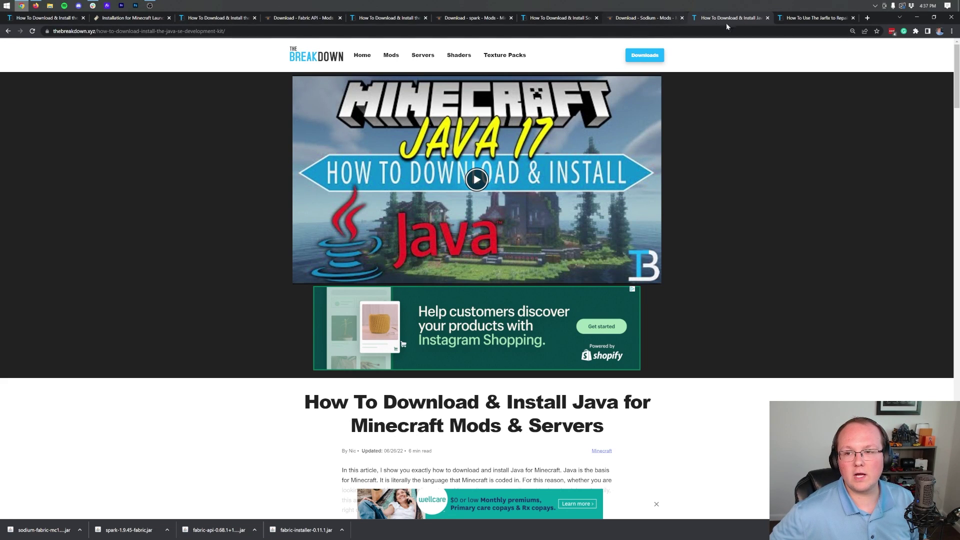
{"action": "left_click", "coordinate": [797, 19]}
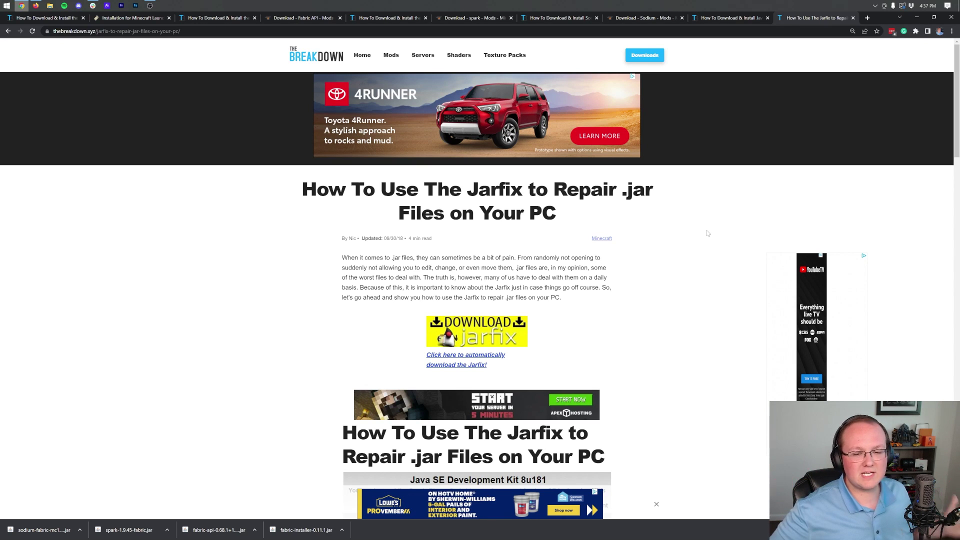
{"action": "scroll", "coordinate": [675, 229], "scroll_direction": "down", "scroll_amount": 2}
{"action": "scroll", "coordinate": [477, 279], "scroll_direction": "down", "scroll_amount": 2}
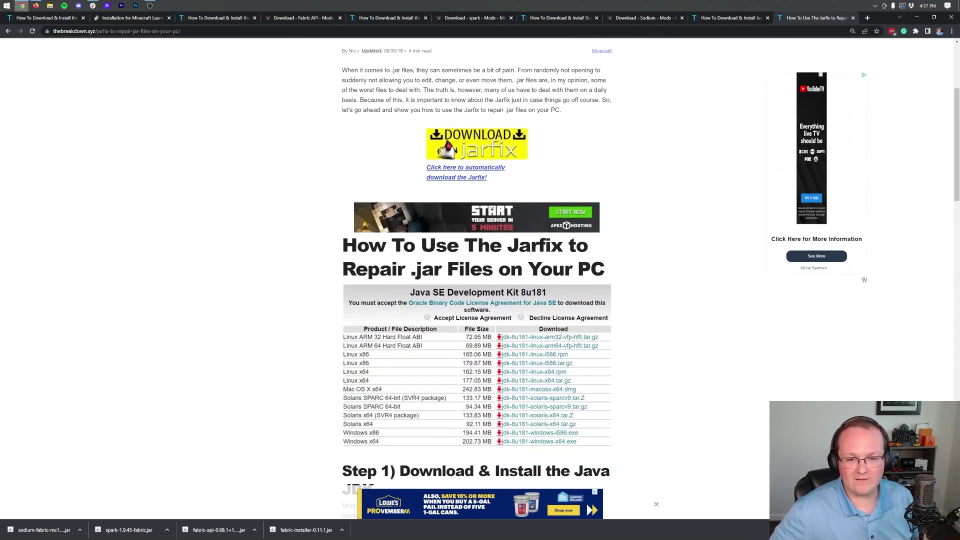
{"action": "scroll", "coordinate": [477, 279], "scroll_direction": "up", "scroll_amount": 4}
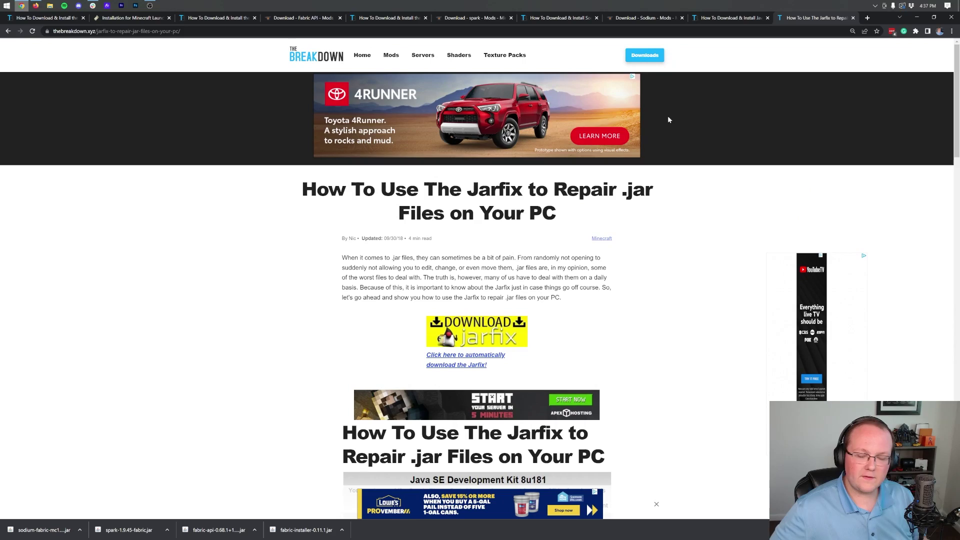
{"action": "left_click", "coordinate": [915, 18]}
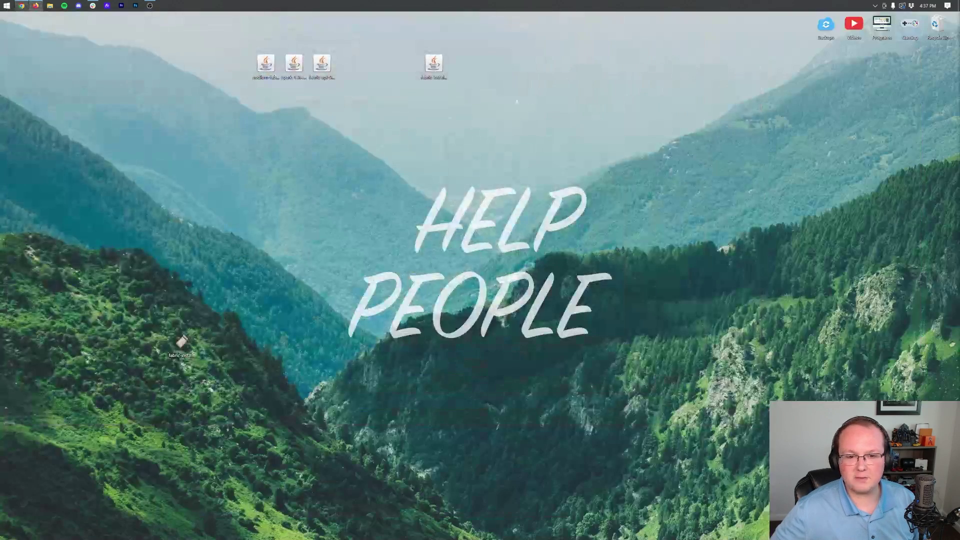
- Launch the fabric-installer jar with Java
{"action": "right_click", "coordinate": [424, 65]}
{"action": "left_click", "coordinate": [458, 113]}
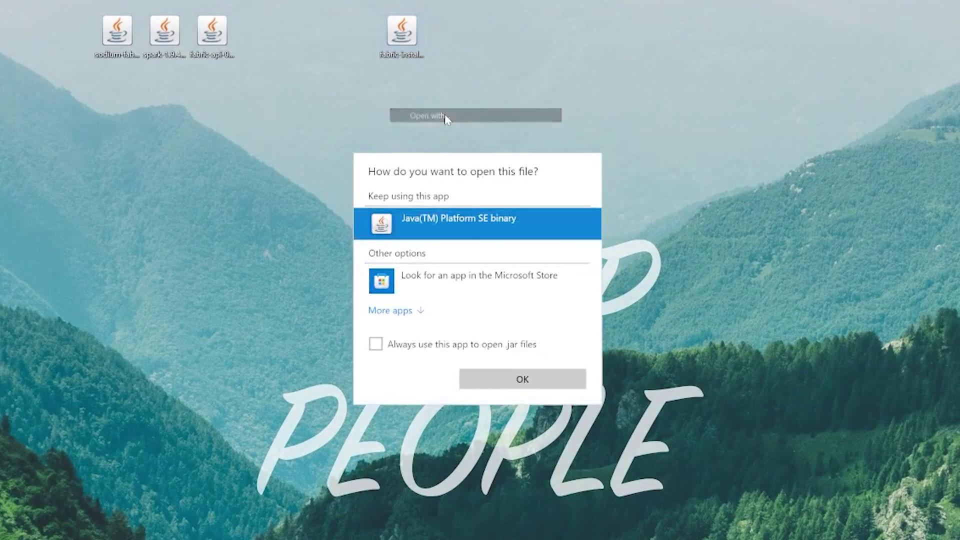
{"action": "left_click", "coordinate": [568, 379]}
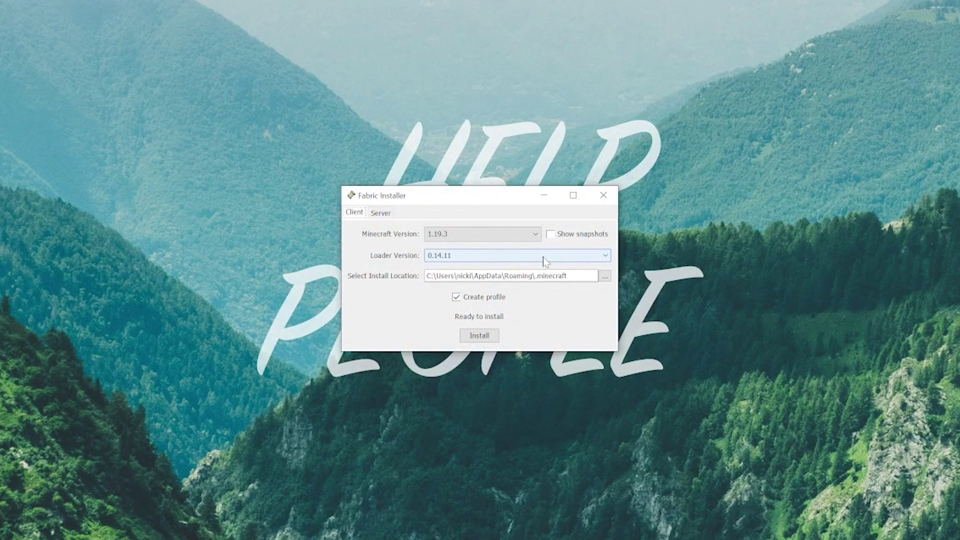
- Install Fabric Loader 0.14.11 for Minecraft 1.19.3 and acknowledge the success message
{"action": "left_click", "coordinate": [473, 234]}
{"action": "left_click", "coordinate": [470, 246]}
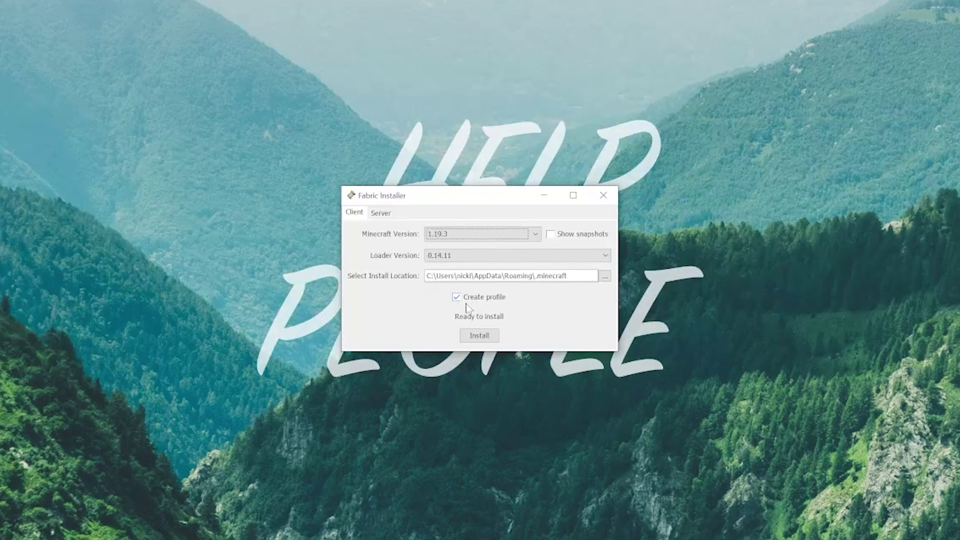
{"action": "left_click", "coordinate": [479, 336]}
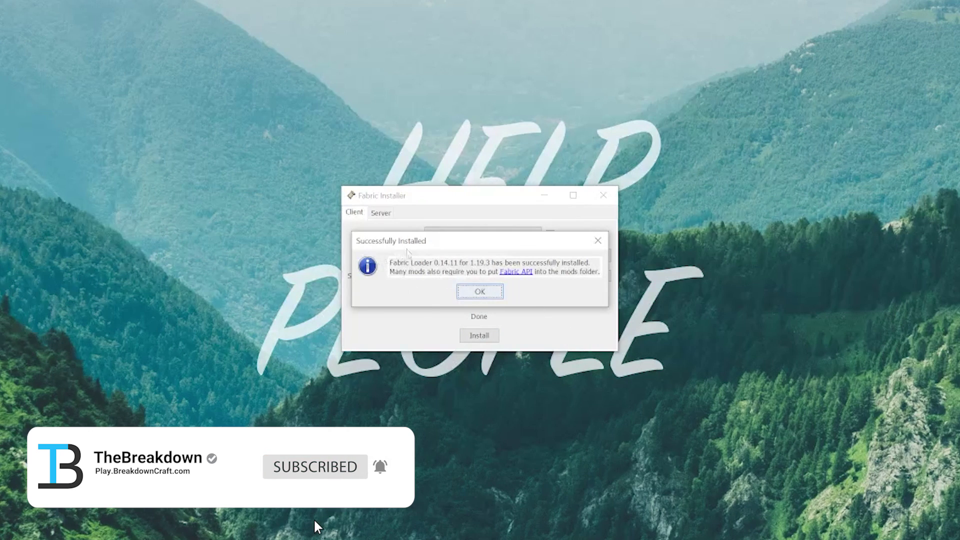
{"action": "left_click", "coordinate": [475, 292]}
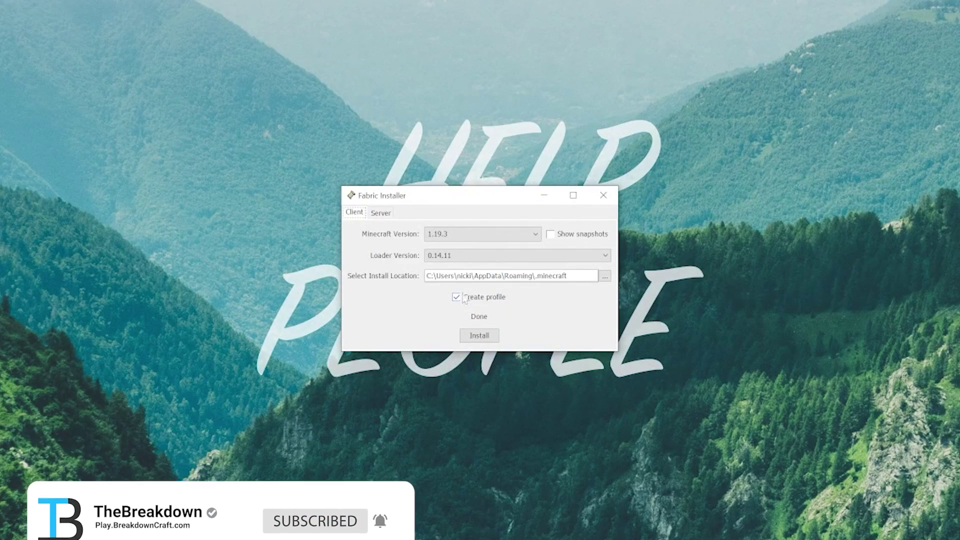
- Close the Fabric installer, drag the three mod jars aside, and start Minecraft Launcher
{"action": "left_click", "coordinate": [603, 196]}
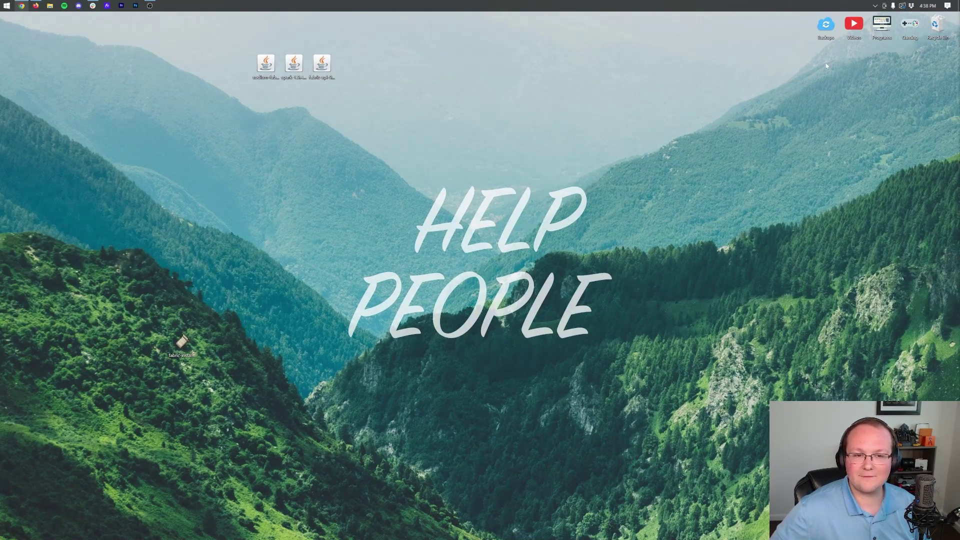
{"action": "left_click_drag", "start_coordinate": [465, 92], "coordinate": [433, 64]}
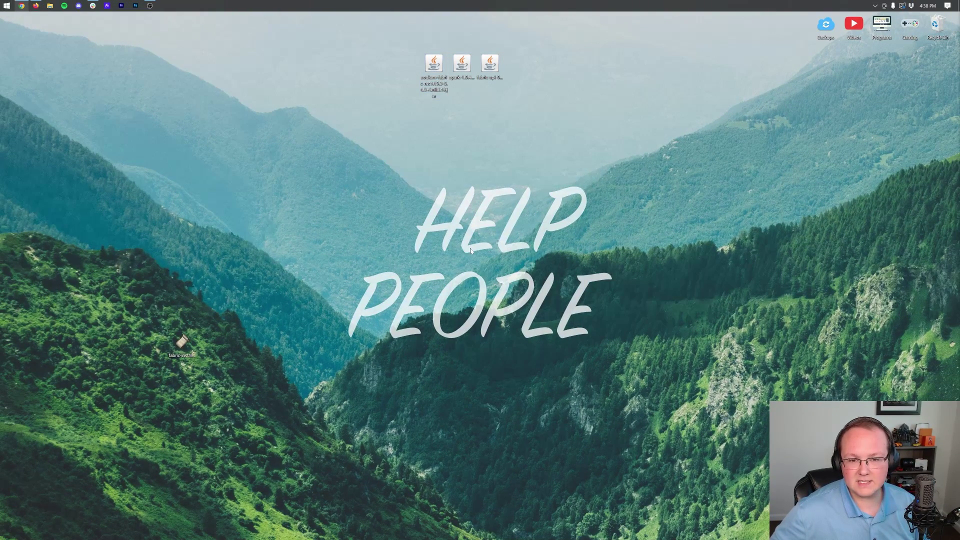
{"action": "left_click", "coordinate": [6, 5]}
{"action": "left_click", "coordinate": [140, 88]}
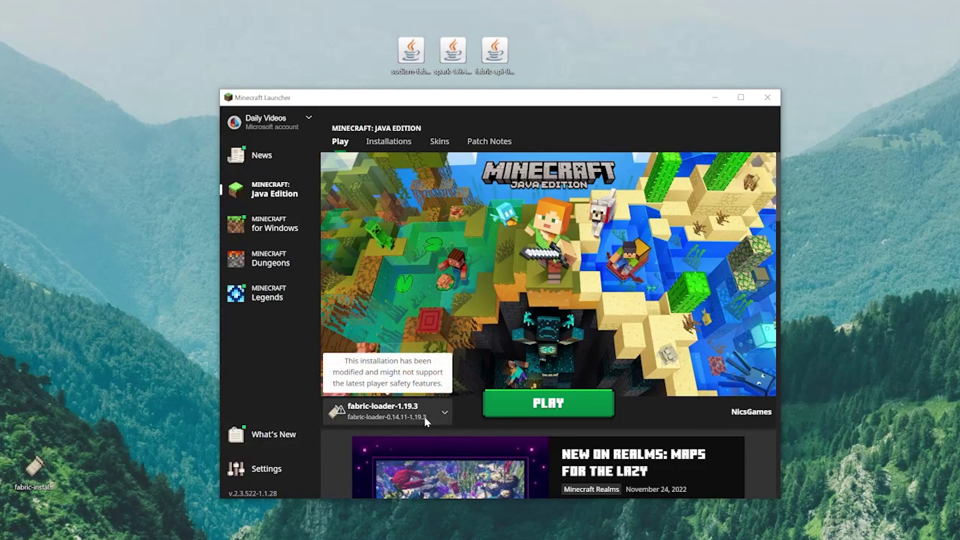
- Check the installation dropdown, then view the Installations list showing fabric-loader-1.19.3
{"action": "left_click", "coordinate": [426, 422]}
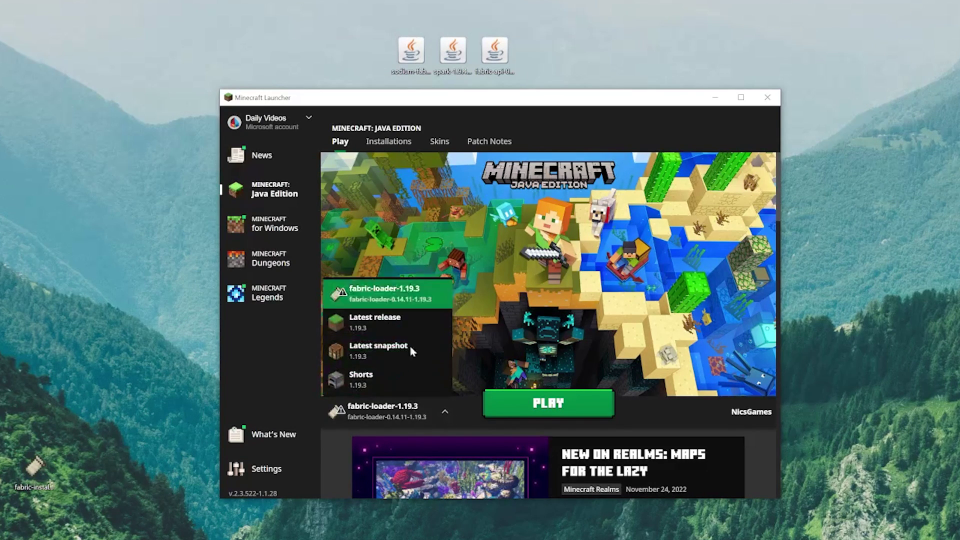
{"action": "key", "text": "Escape"}
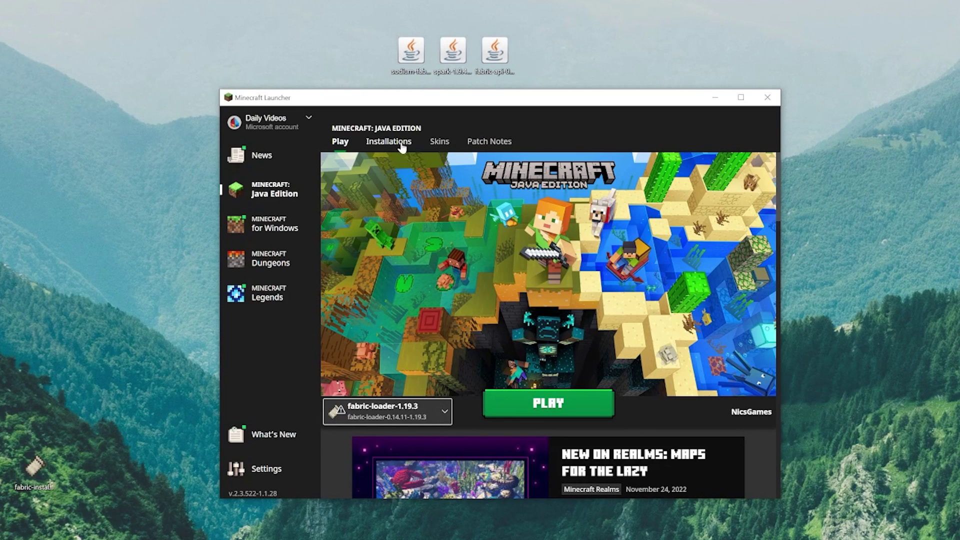
{"action": "left_click", "coordinate": [402, 144]}
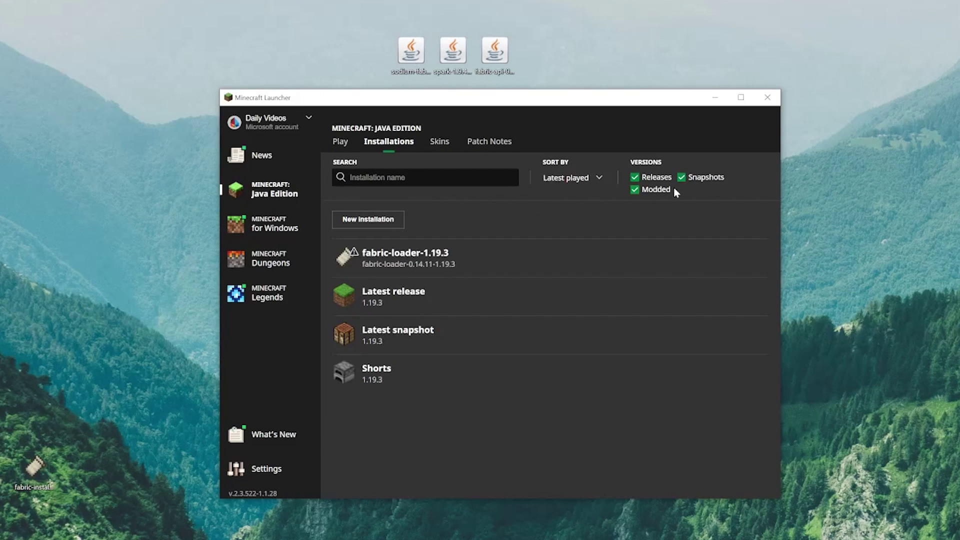
{"action": "mouse_move", "coordinate": [475, 257]}
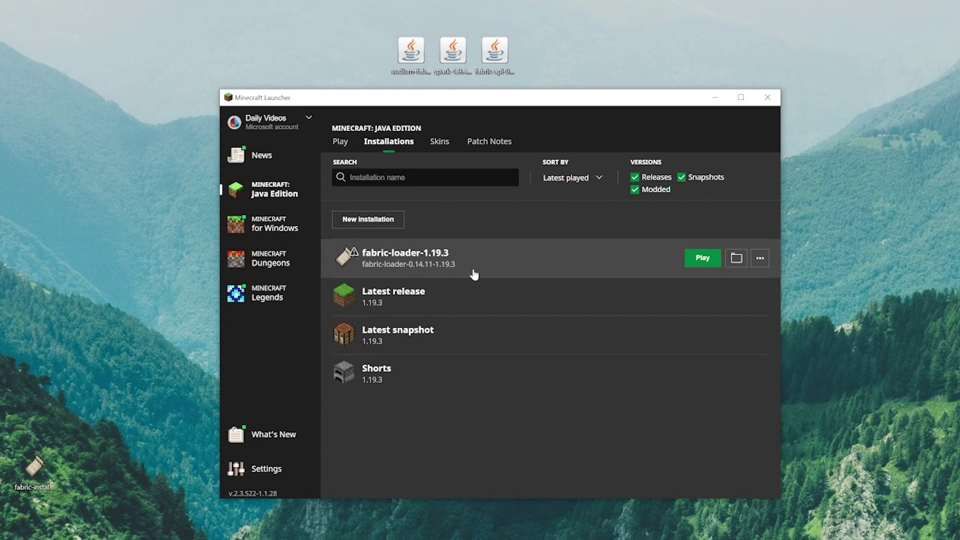
- Toggle the Modded filter off and back on, then start a new installation
{"action": "left_click", "coordinate": [646, 191]}
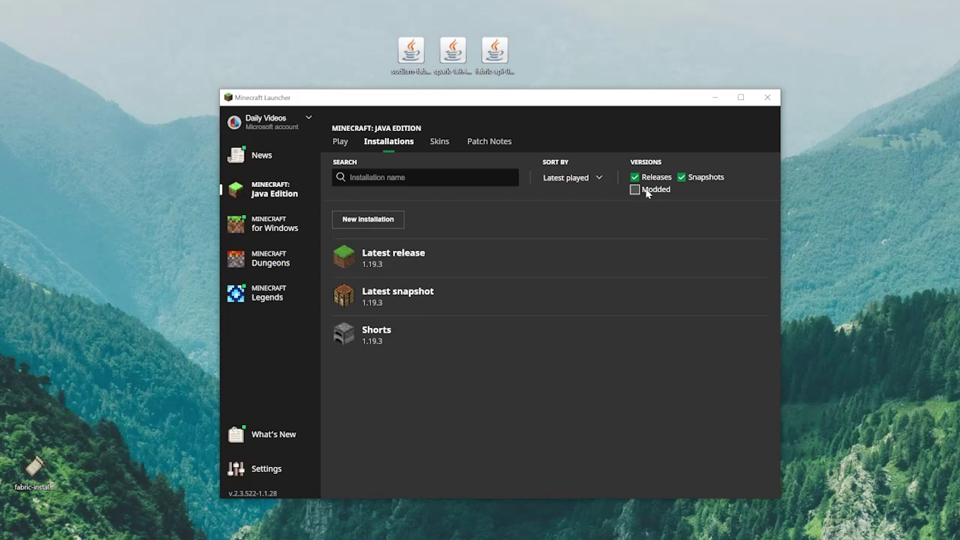
{"action": "left_click", "coordinate": [646, 192]}
{"action": "mouse_move", "coordinate": [439, 273]}
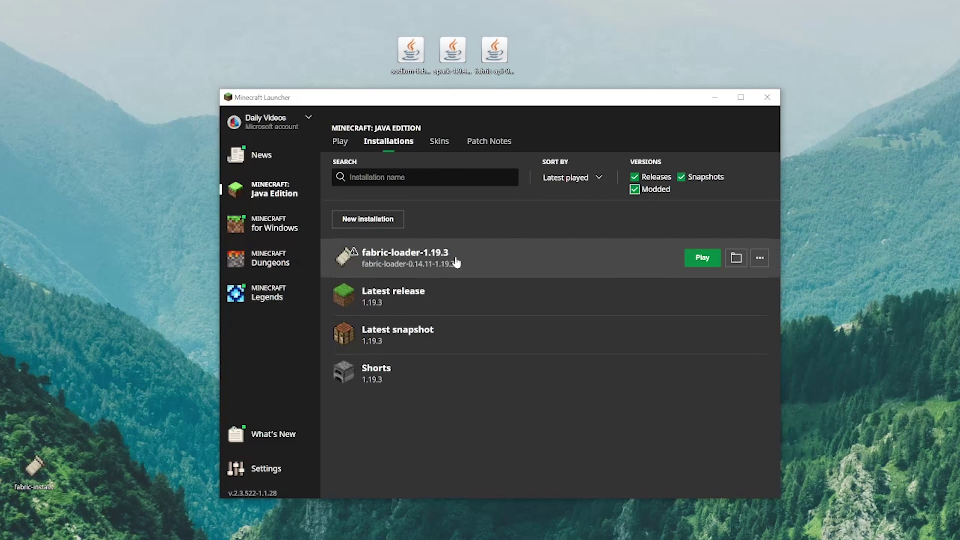
{"action": "left_click", "coordinate": [367, 222]}
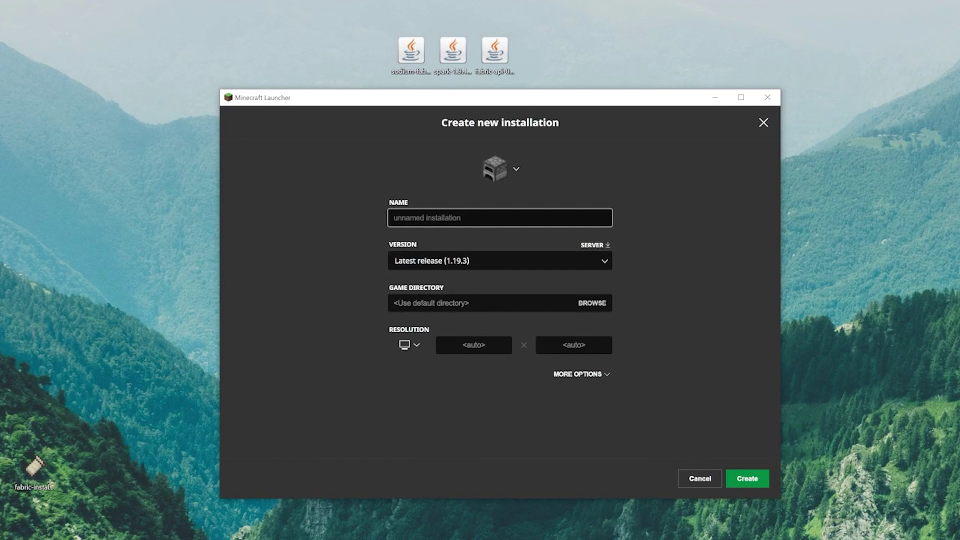
- Create 'Fabric 1.19.3' with the wireframe cube icon, fabric-loader-0.14.11-1.19.3 and 1920x1080 resolution
{"action": "type", "text": "Fabric 1.19.3"}
{"action": "left_click", "coordinate": [497, 169]}
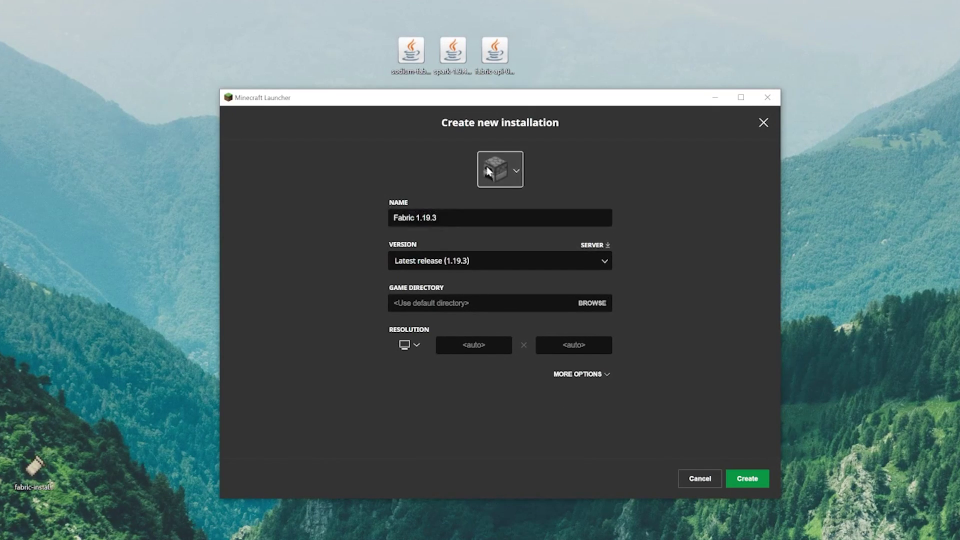
{"action": "left_click", "coordinate": [438, 290]}
{"action": "left_click", "coordinate": [495, 261]}
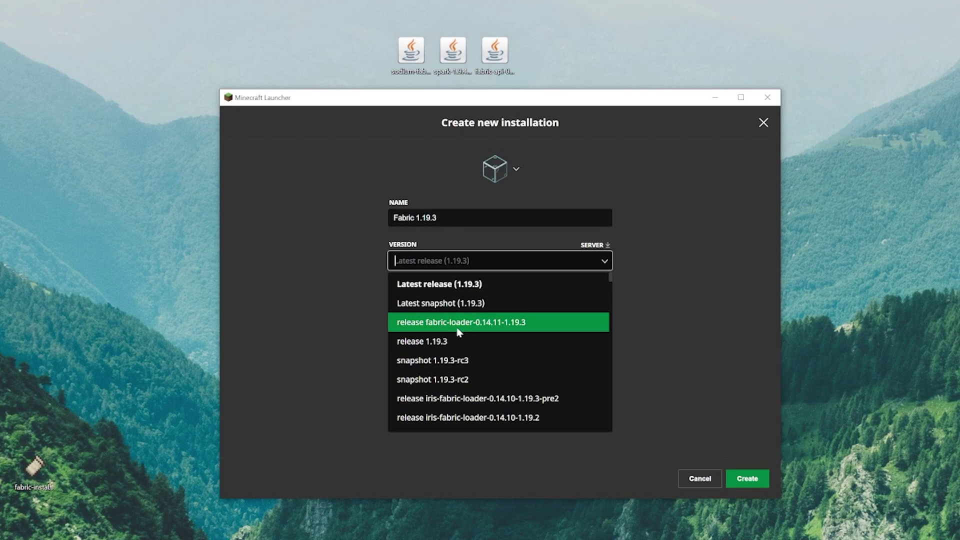
{"action": "left_click", "coordinate": [522, 332]}
{"action": "left_click", "coordinate": [408, 367]}
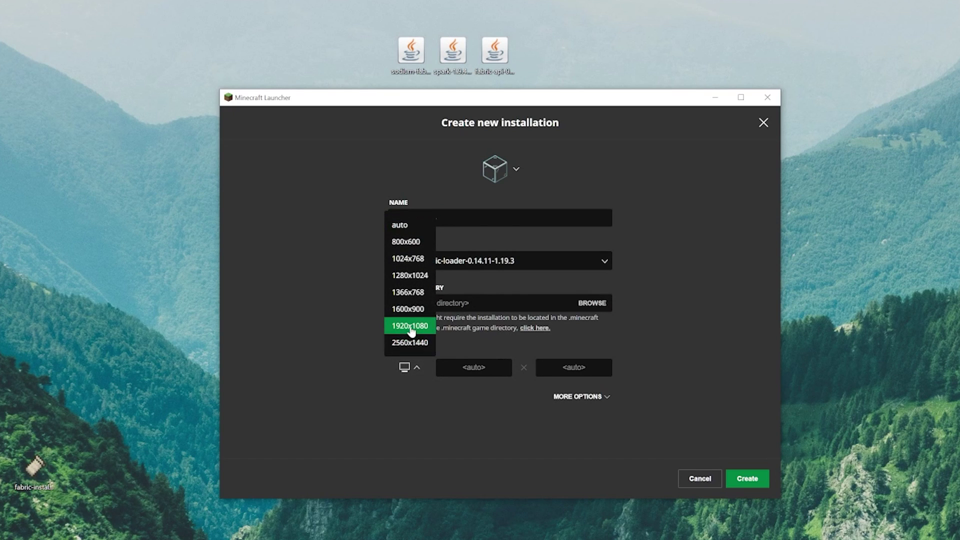
{"action": "left_click", "coordinate": [407, 326]}
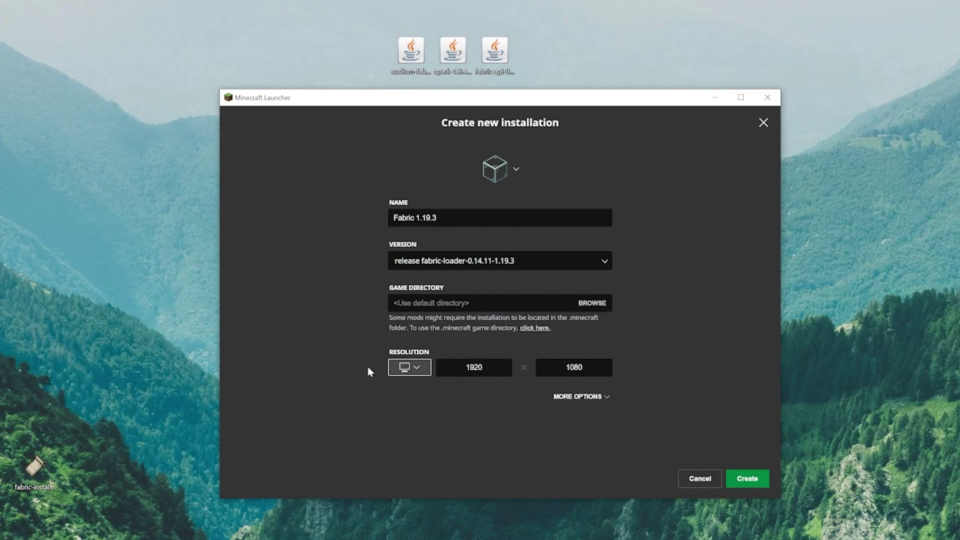
{"action": "left_click", "coordinate": [731, 476]}
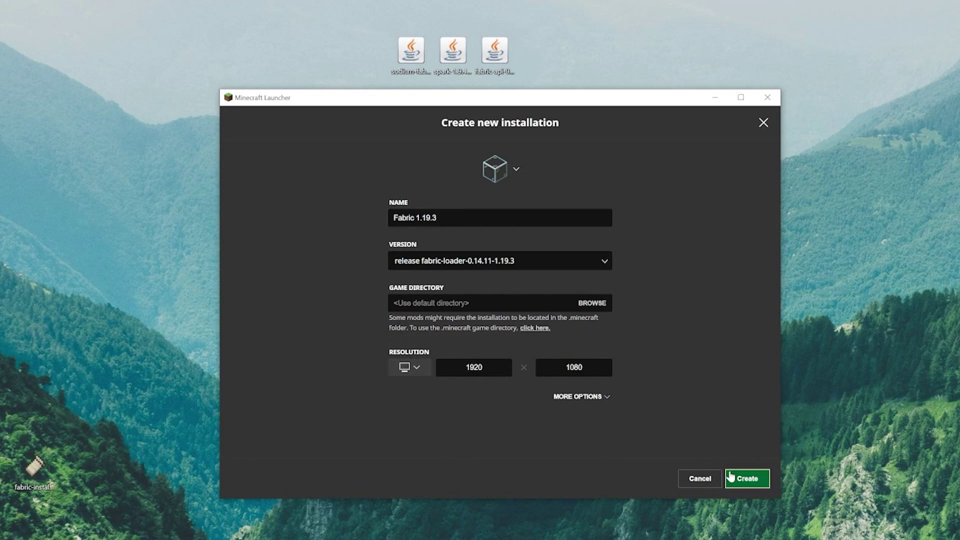
{"action": "mouse_move", "coordinate": [414, 415]}
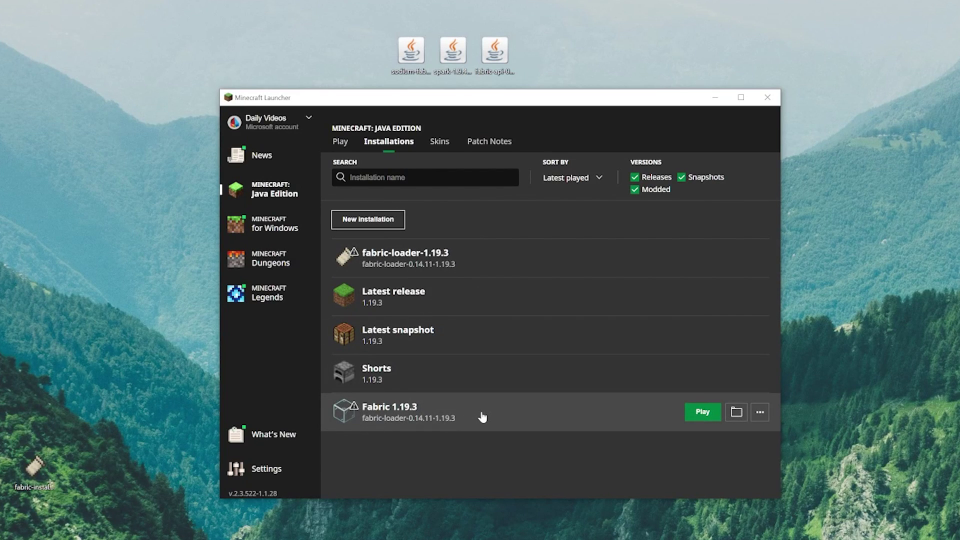
- Open the fabric-loader-1.19.3 installation's .minecraft folder in File Explorer
{"action": "mouse_move", "coordinate": [586, 260]}
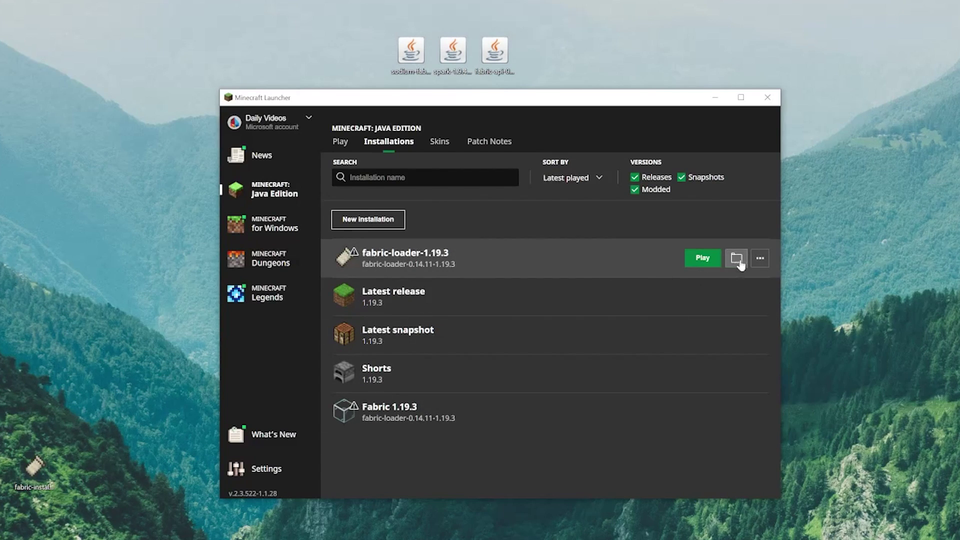
{"action": "left_click", "coordinate": [741, 263]}
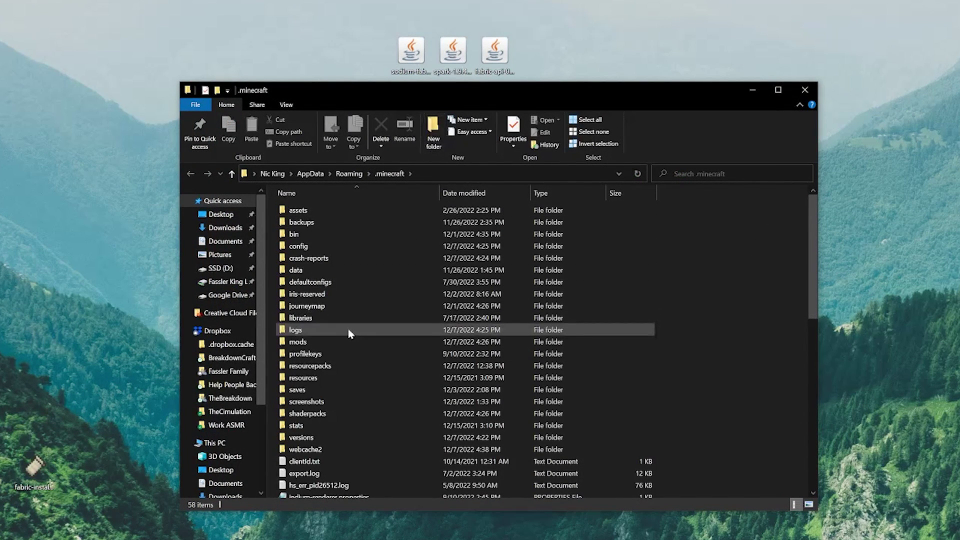
- Replace the old mods folder with an empty 'mods' folder and drag the fabric-api, sodium and spark jars in
{"action": "left_click", "coordinate": [341, 341]}
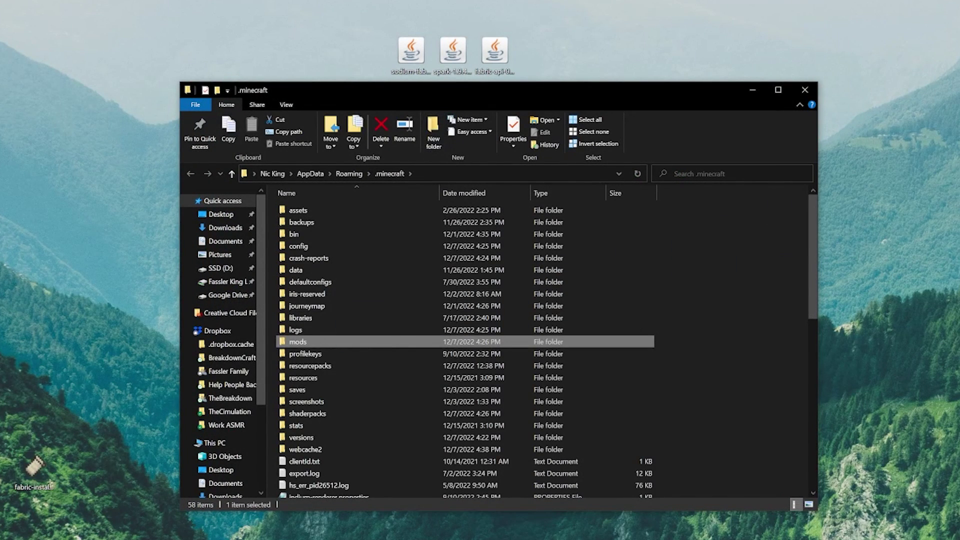
{"action": "key", "text": "Delete"}
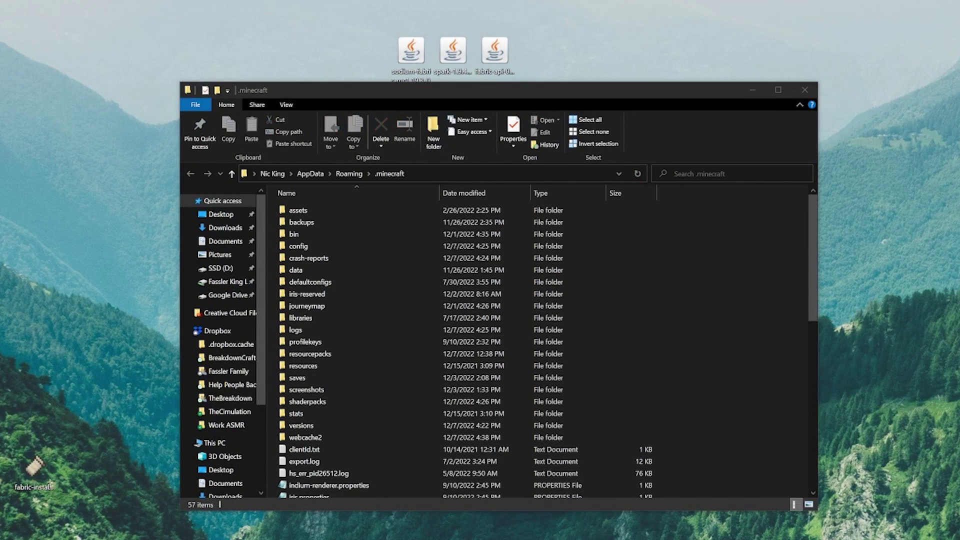
{"action": "right_click", "coordinate": [273, 205]}
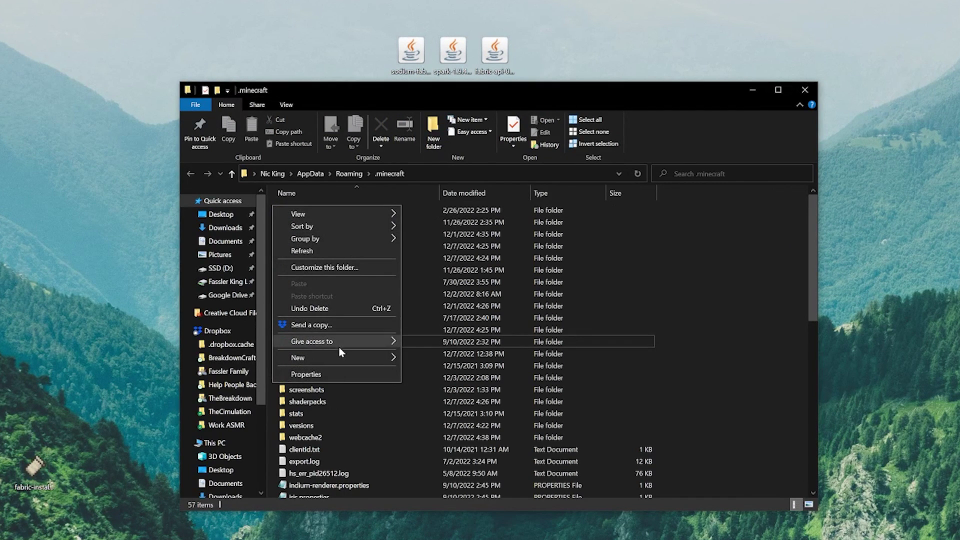
{"action": "mouse_move", "coordinate": [340, 357]}
{"action": "left_click", "coordinate": [440, 358]}
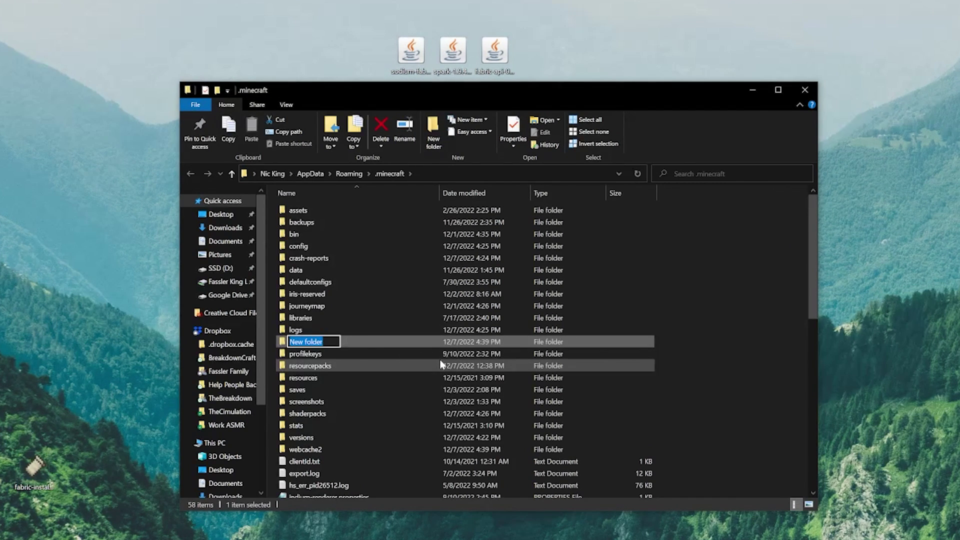
{"action": "type", "text": "mods"}
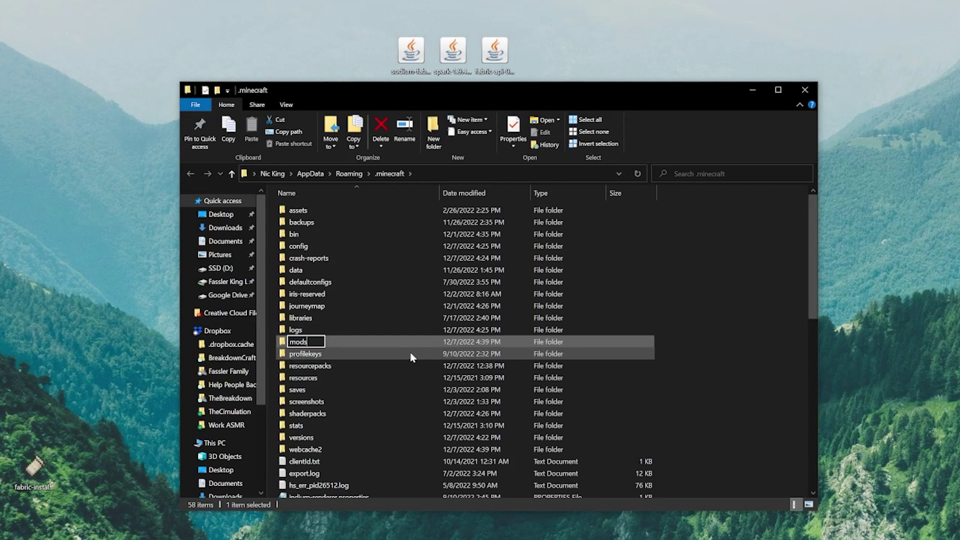
{"action": "key", "text": "Return"}
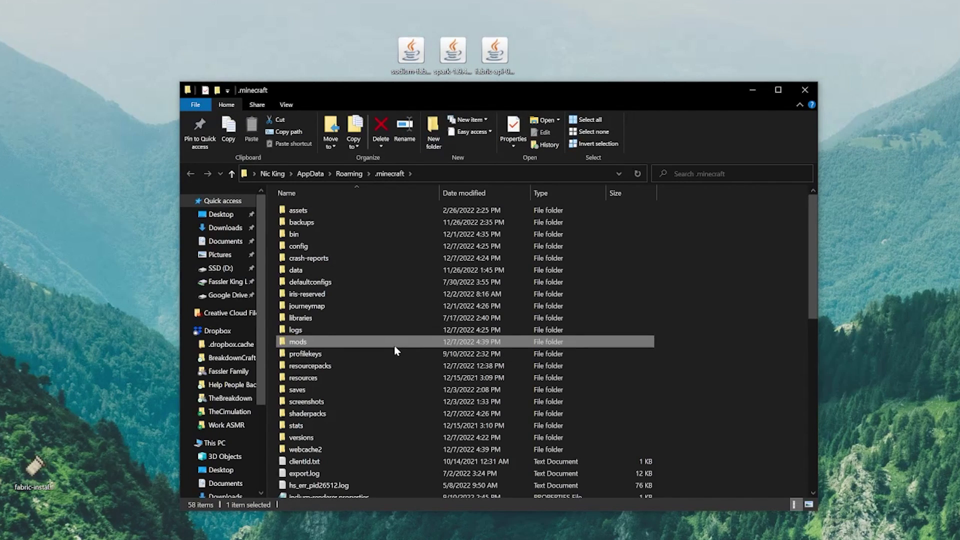
{"action": "double_click", "coordinate": [395, 344]}
{"action": "left_click_drag", "start_coordinate": [327, 56], "coordinate": [371, 354]}
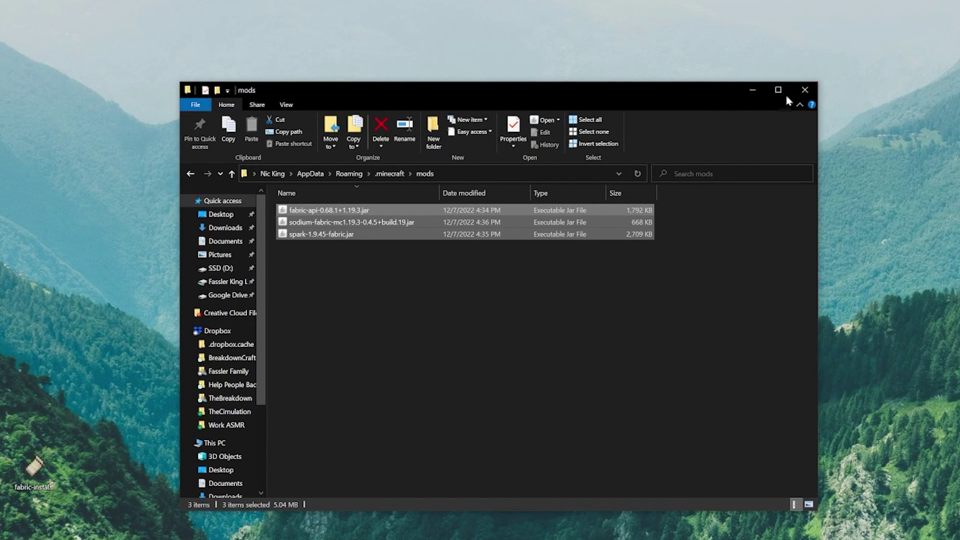
- Close Explorer and launch Fabric 1.19.3, accepting the modded-installation warning
{"action": "left_click", "coordinate": [804, 90]}
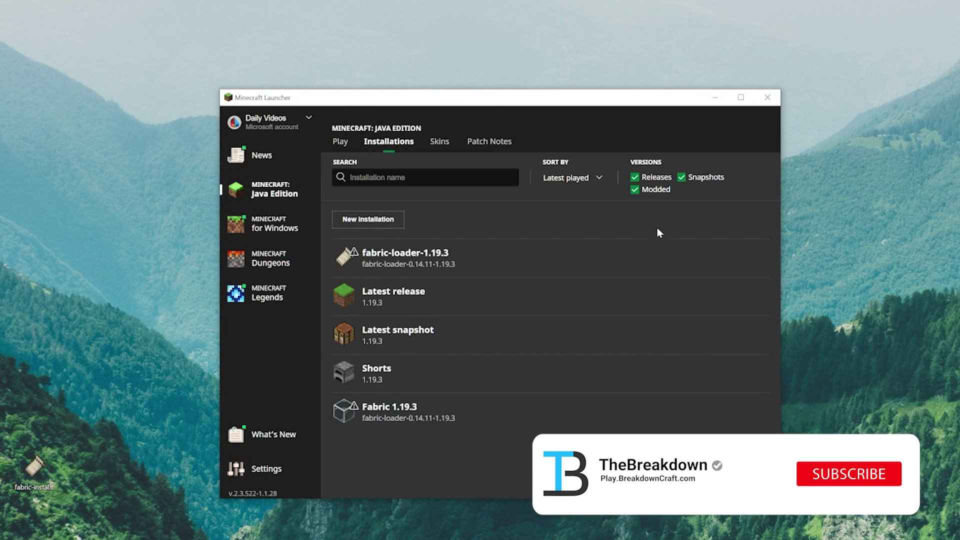
{"action": "mouse_move", "coordinate": [694, 424]}
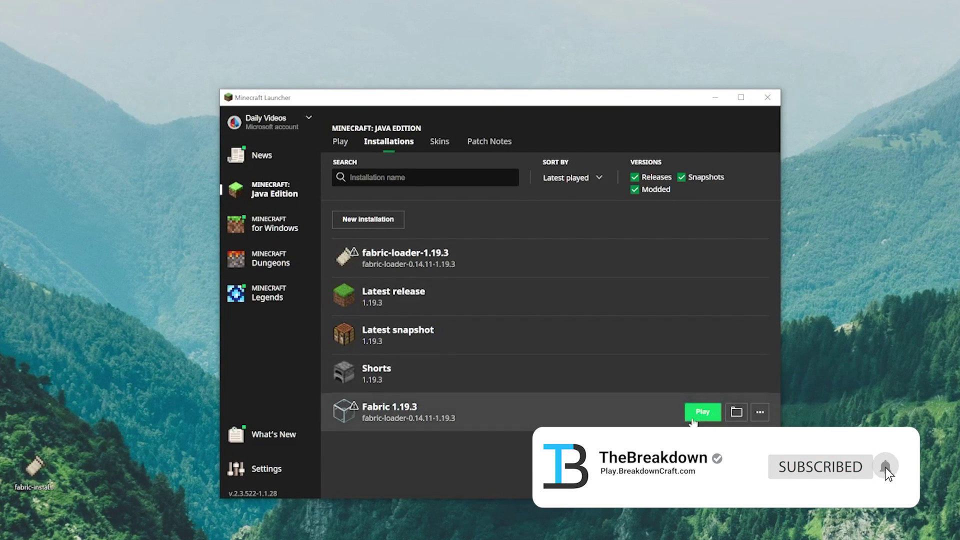
{"action": "left_click", "coordinate": [693, 421]}
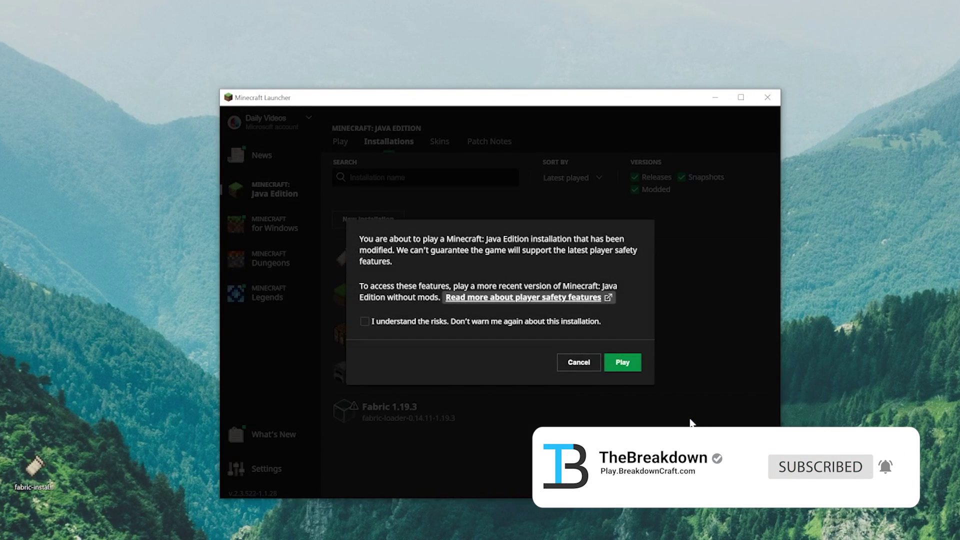
{"action": "left_click", "coordinate": [618, 364]}
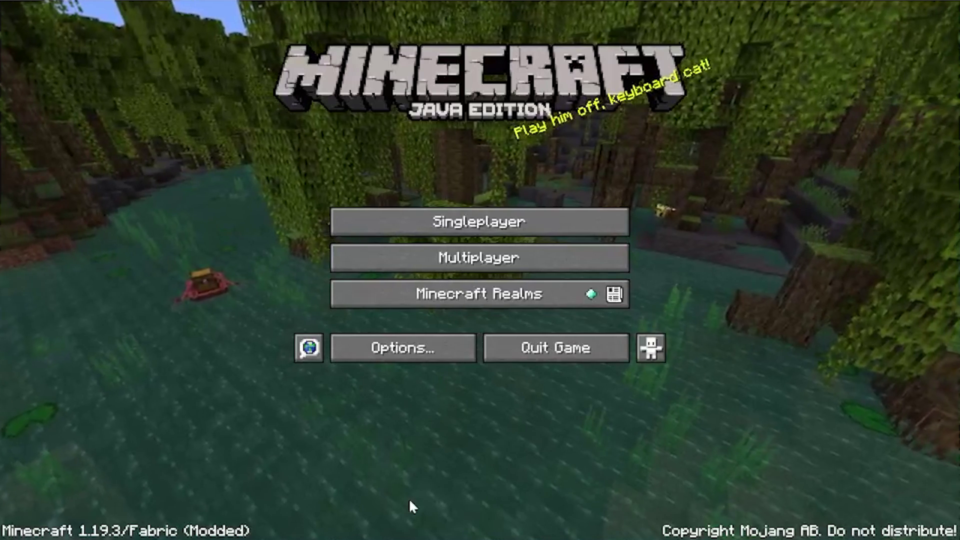
- Check Sodium's Video Settings under Options, then load the existing singleplayer world
{"action": "left_click", "coordinate": [406, 353]}
{"action": "left_click", "coordinate": [353, 209]}
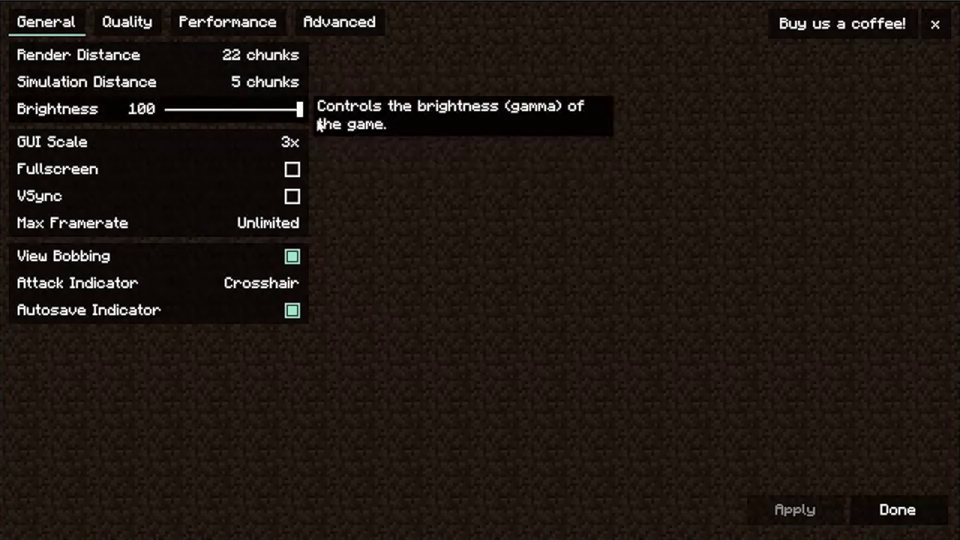
{"action": "left_click", "coordinate": [885, 515]}
{"action": "left_click", "coordinate": [528, 350]}
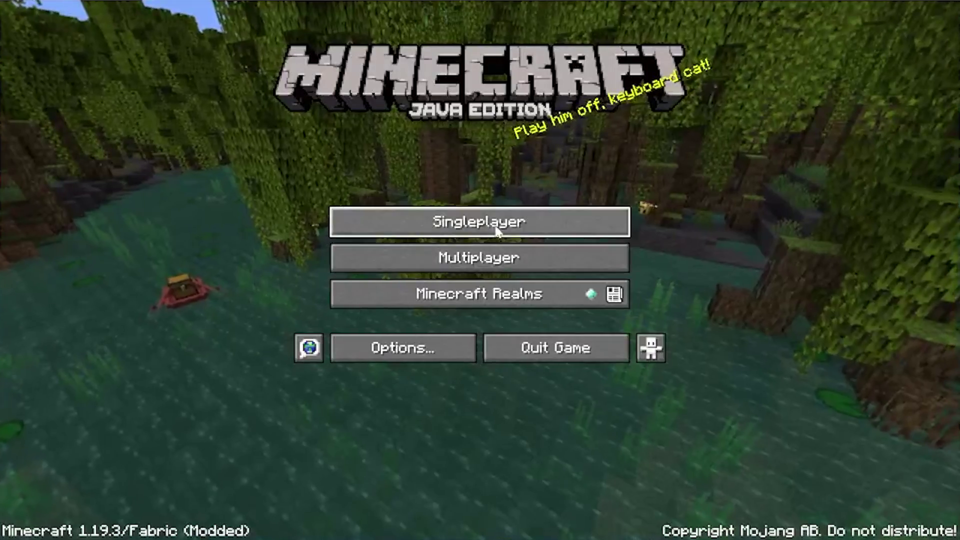
{"action": "left_click", "coordinate": [497, 224]}
{"action": "double_click", "coordinate": [460, 136]}
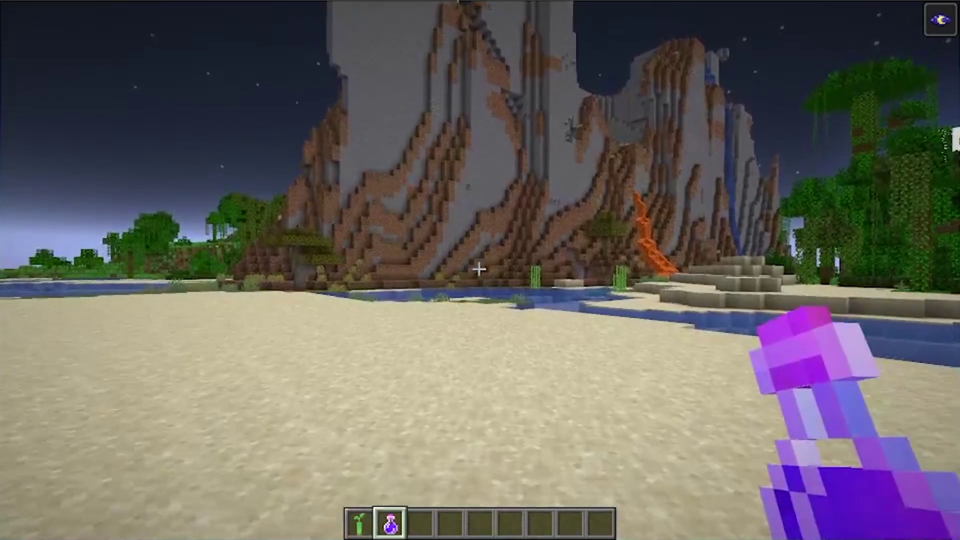
- Start the profiler with the command /spark profiler --start
{"action": "key", "text": "slash"}
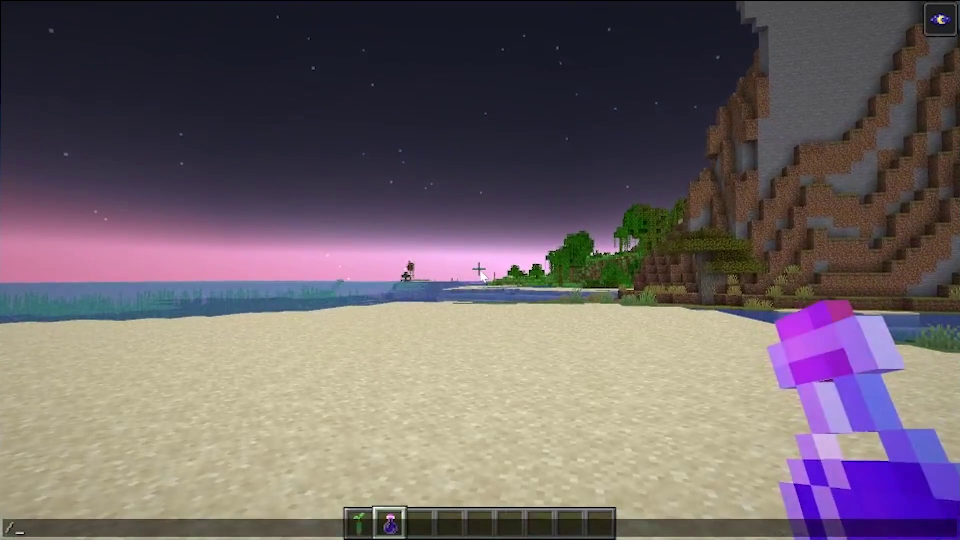
{"action": "type", "text": "spark profiler"}
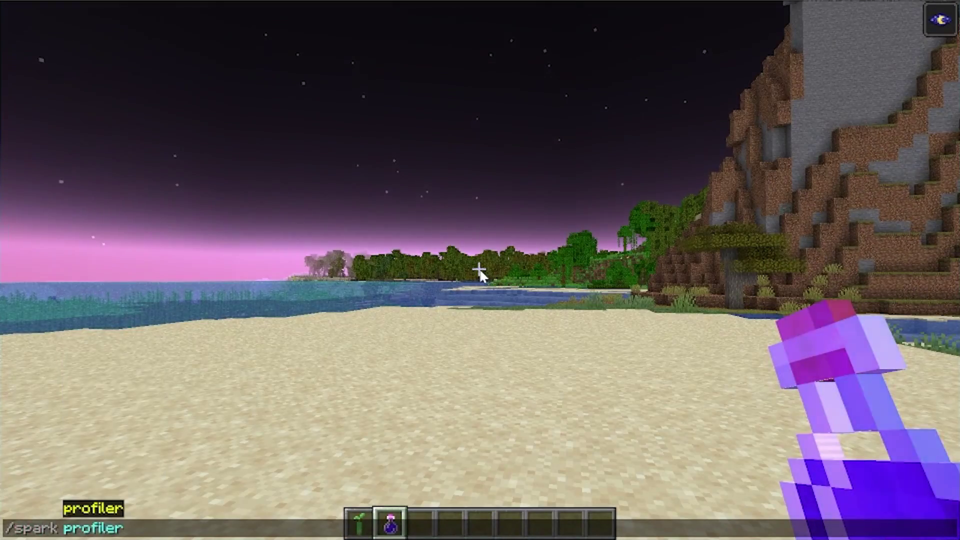
{"action": "type", "text": " --start"}
{"action": "key", "text": "Return"}
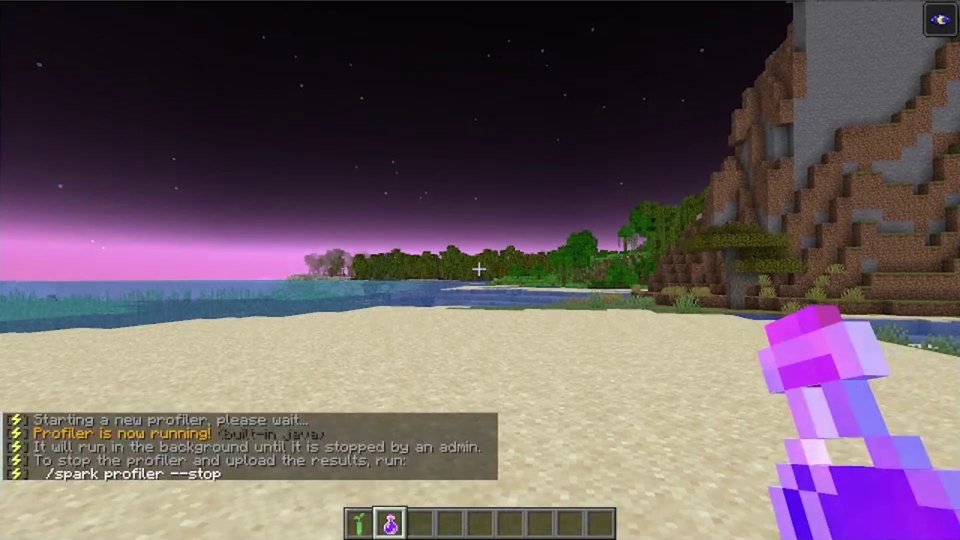
- Walk toward the shore and river, then stop and upload the profile with /spark --stop
{"action": "key", "text": "w"}
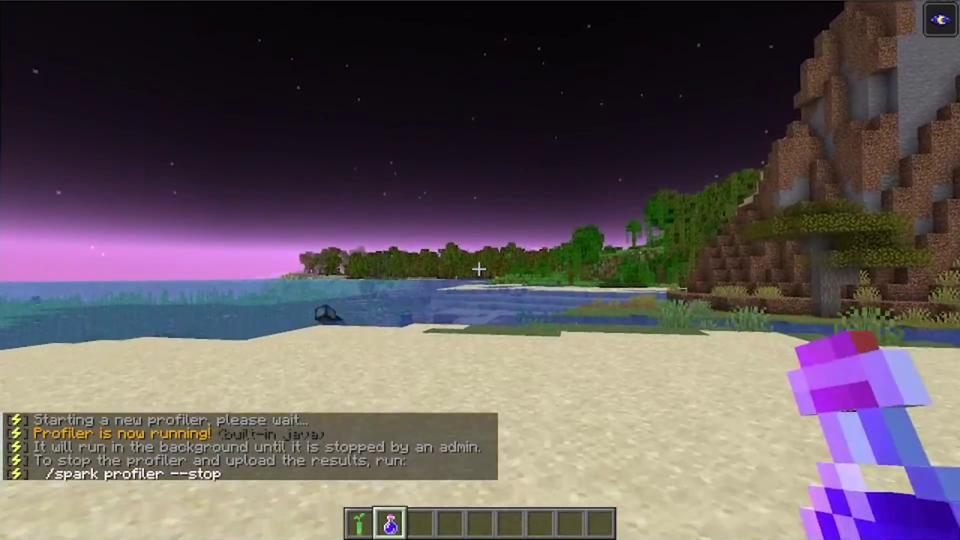
{"action": "mouse_move", "coordinate": [479, 270]}
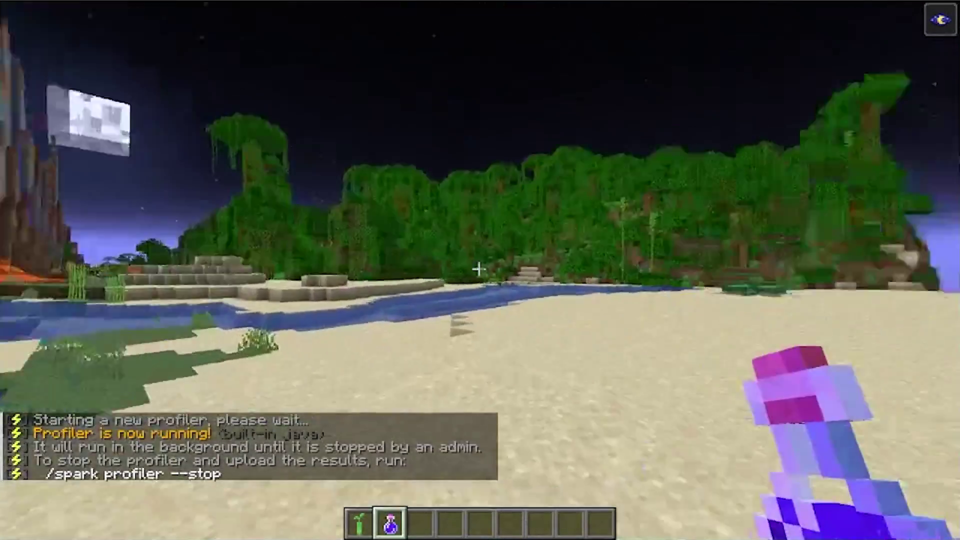
{"action": "key", "text": "w"}
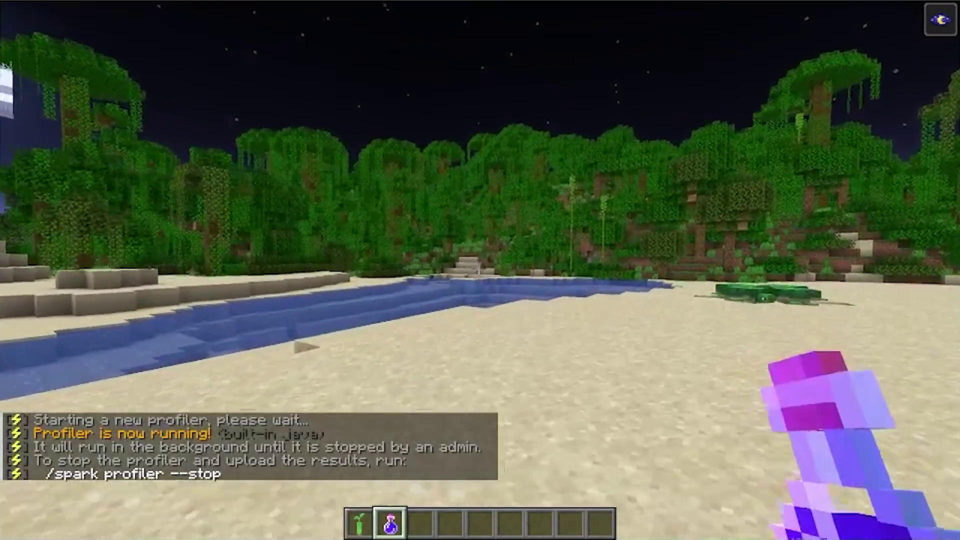
{"action": "key", "text": "w"}
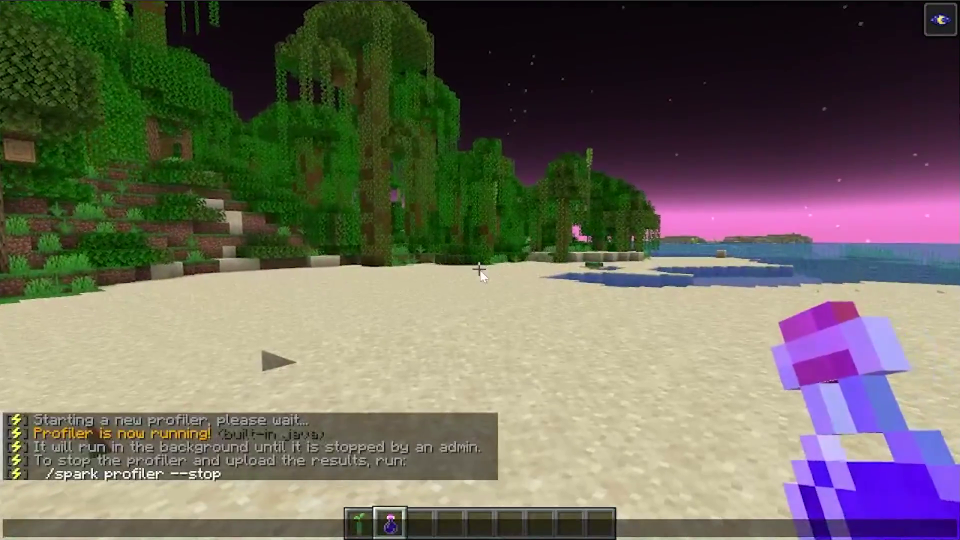
{"action": "type", "text": "t"}
{"action": "type", "text": "/spark"}
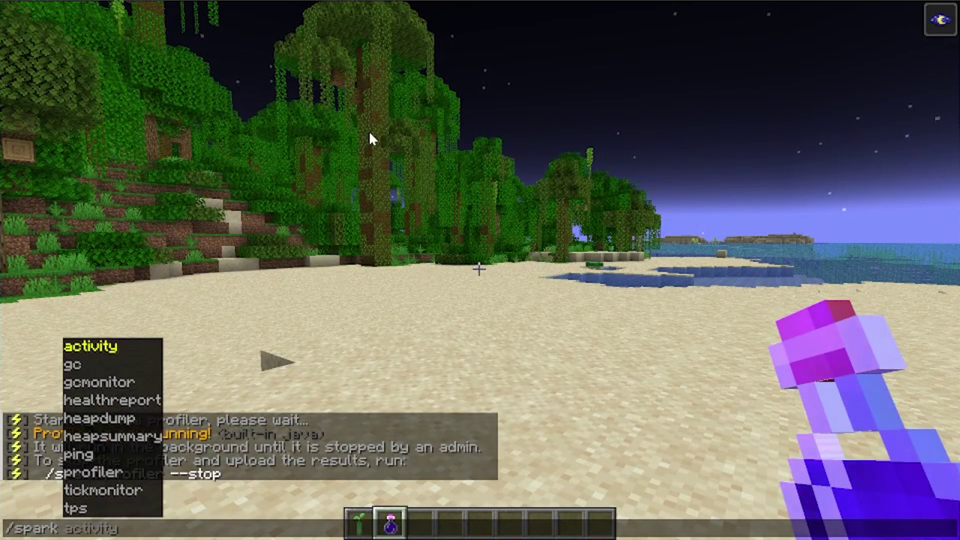
{"action": "type", "text": "  --stop"}
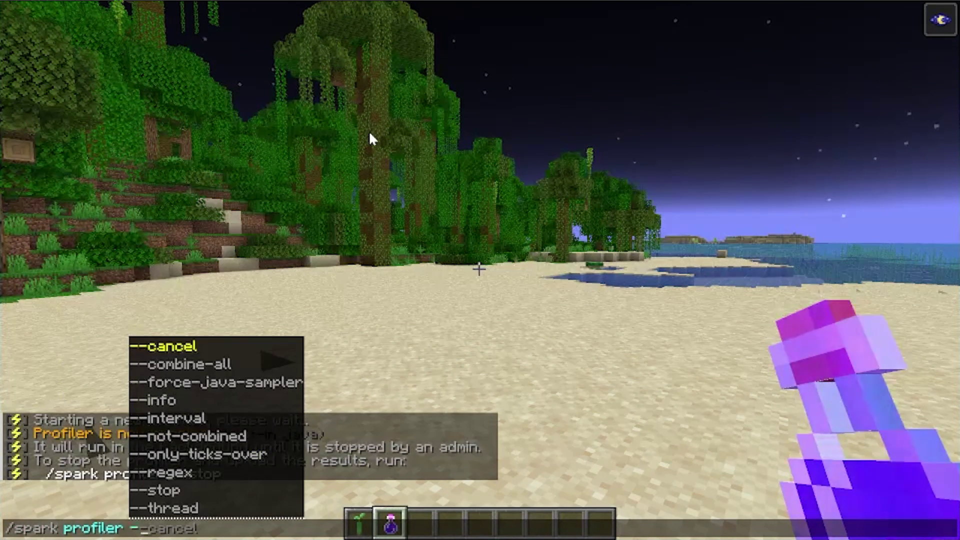
{"action": "key", "text": "Return"}
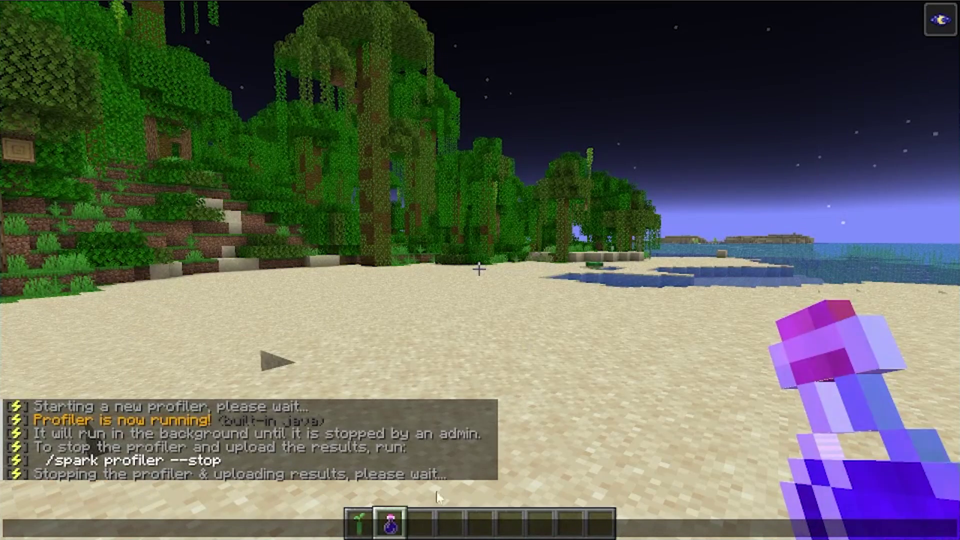
- Click the profile link in chat and confirm opening the spark viewer website
{"action": "left_click", "coordinate": [185, 474]}
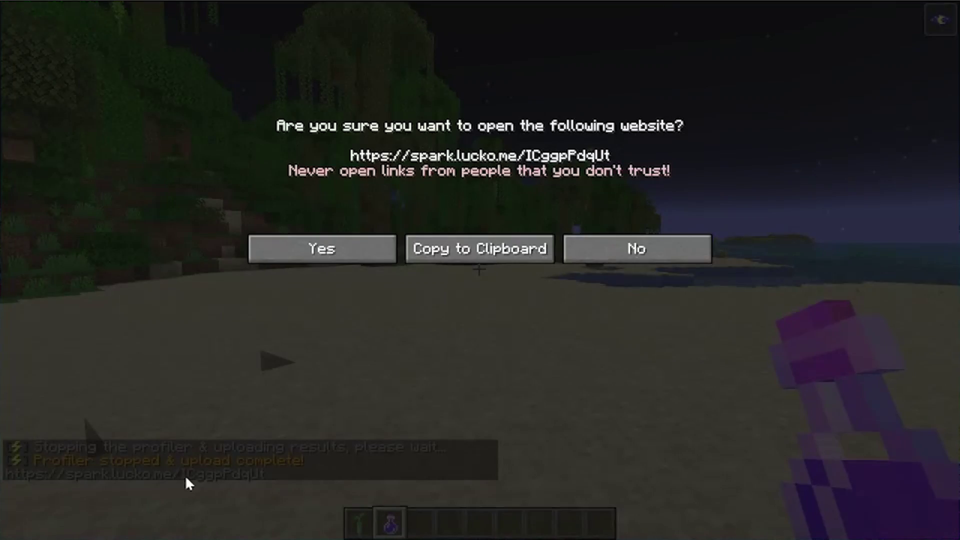
{"action": "left_click", "coordinate": [330, 251]}
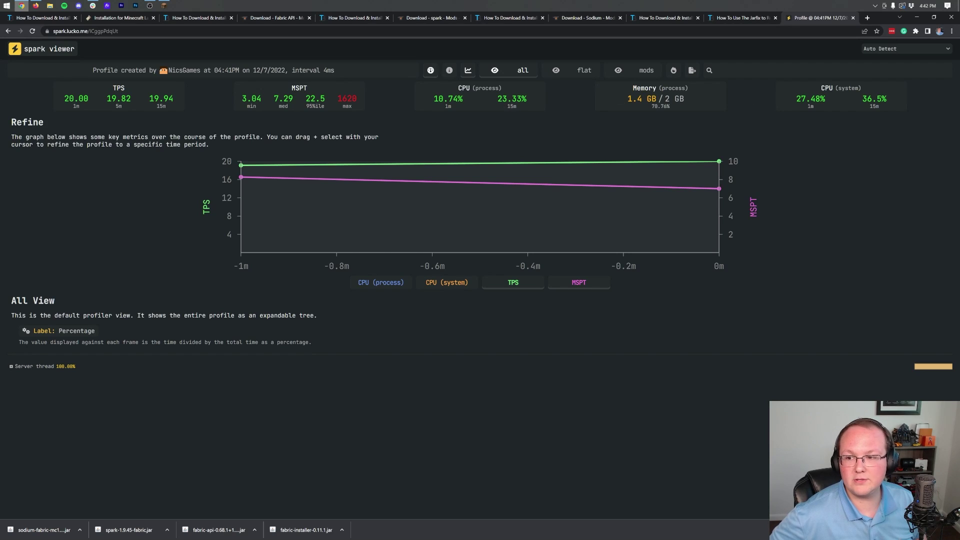
- Expand Server thread through method_16208, class_1255.method_18857 and method_20813, then minimize Chrome
{"action": "left_click", "coordinate": [50, 367]}
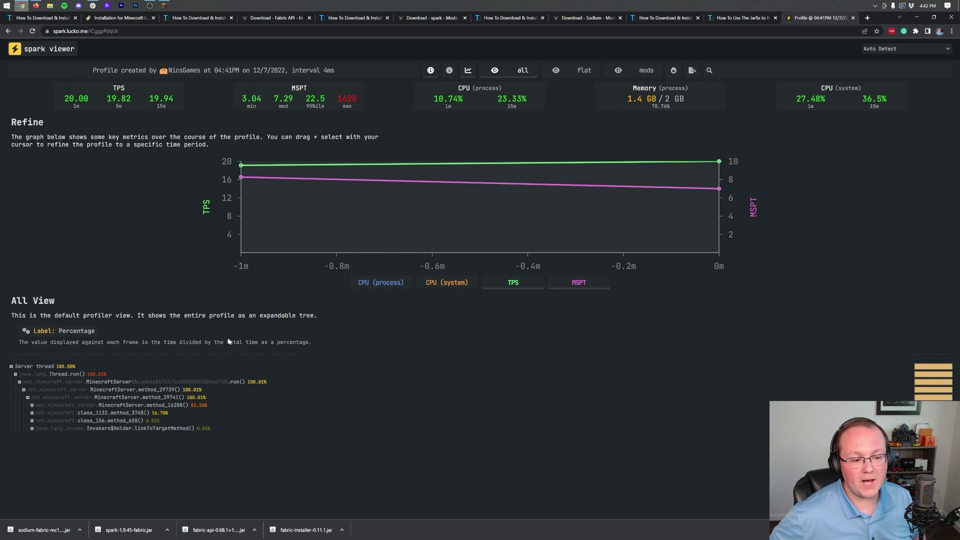
{"action": "left_click", "coordinate": [68, 405]}
{"action": "left_click", "coordinate": [71, 413]}
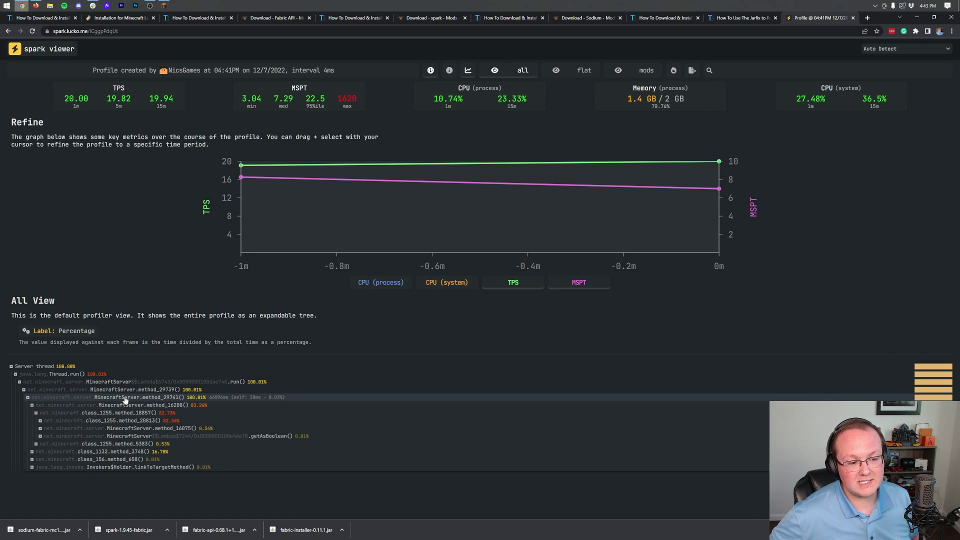
{"action": "left_click", "coordinate": [92, 424]}
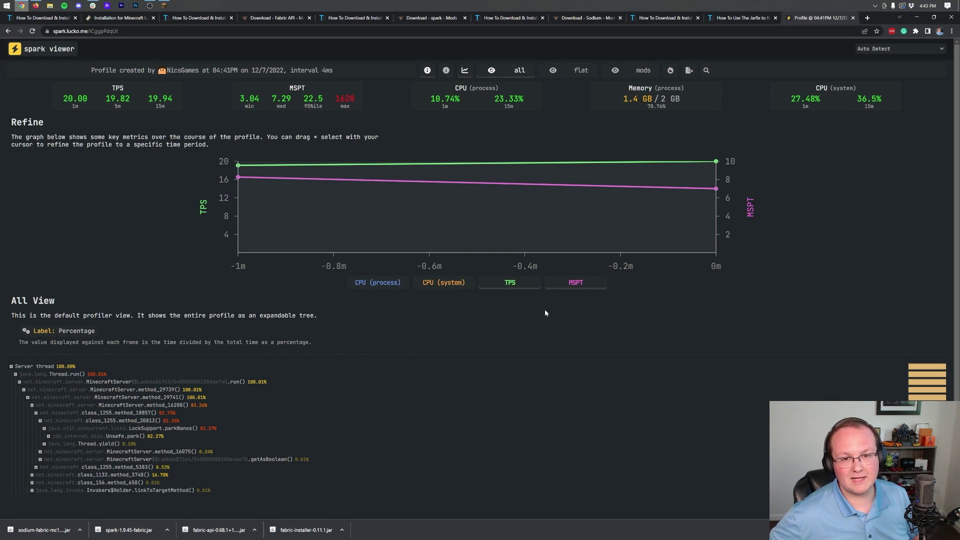
{"action": "left_click", "coordinate": [918, 18]}
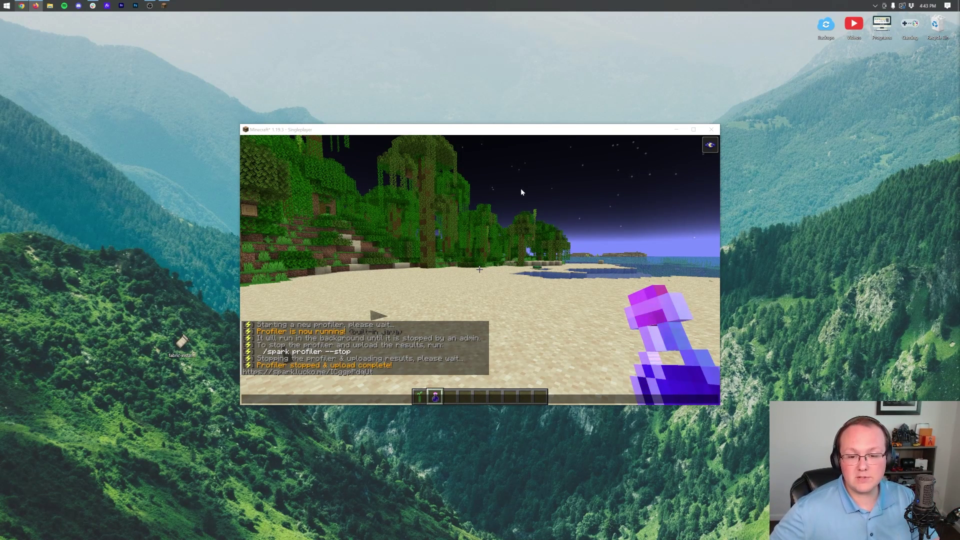
- Pause the game and open Options > Video Settings to show Sodium's General settings
{"action": "key", "text": "Escape"}
{"action": "key", "text": "Escape"}
{"action": "left_click", "coordinate": [441, 269]}
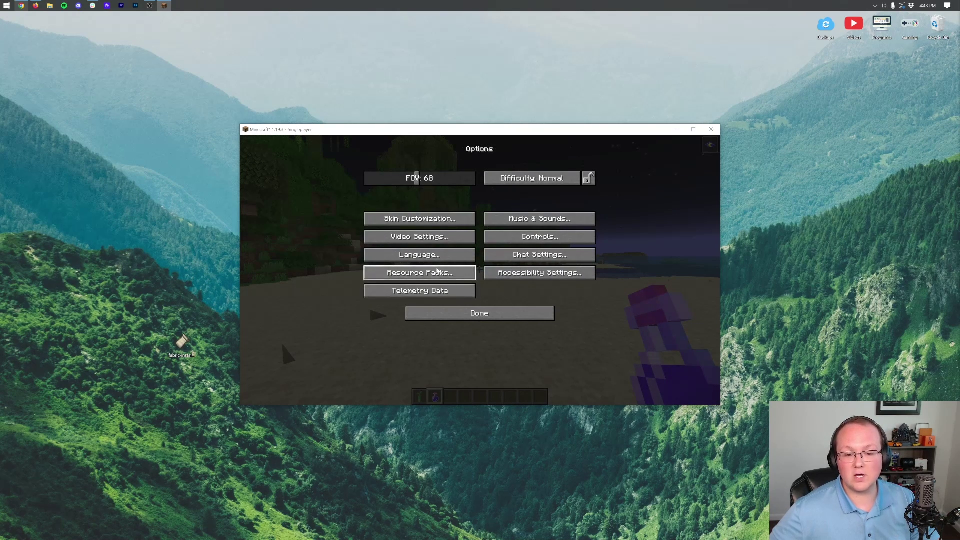
{"action": "left_click", "coordinate": [441, 233]}
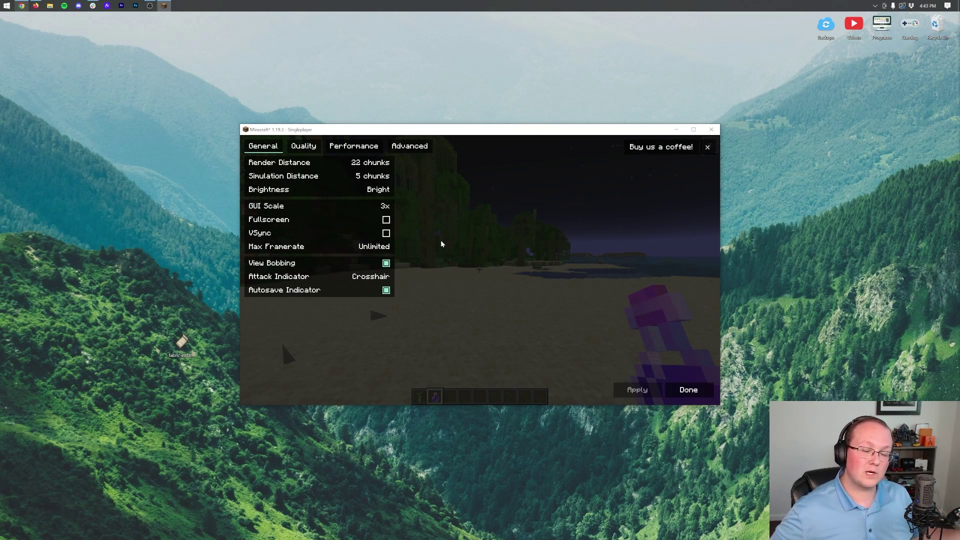